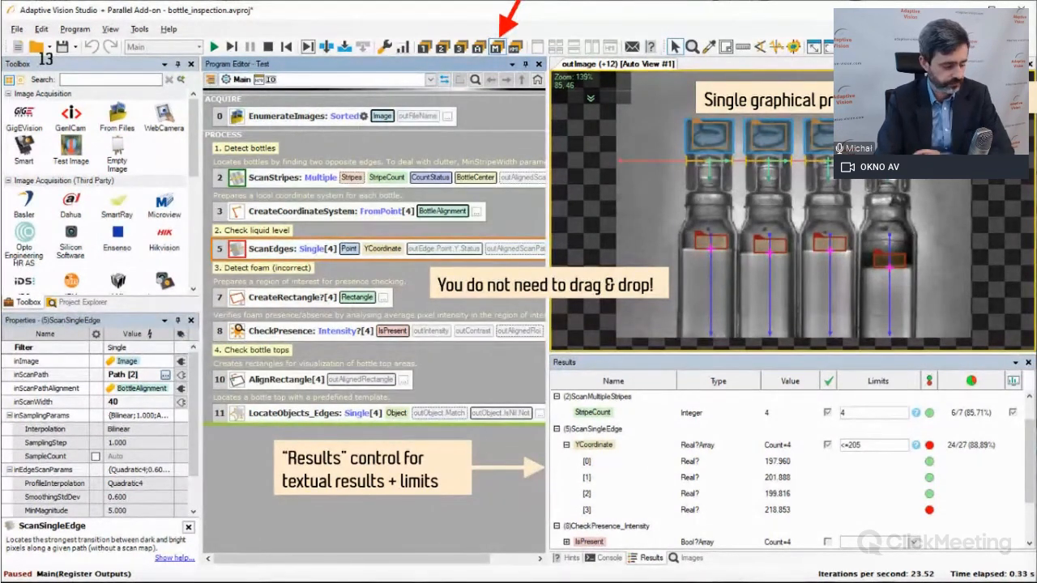
{"action": "key", "text": "Right"}
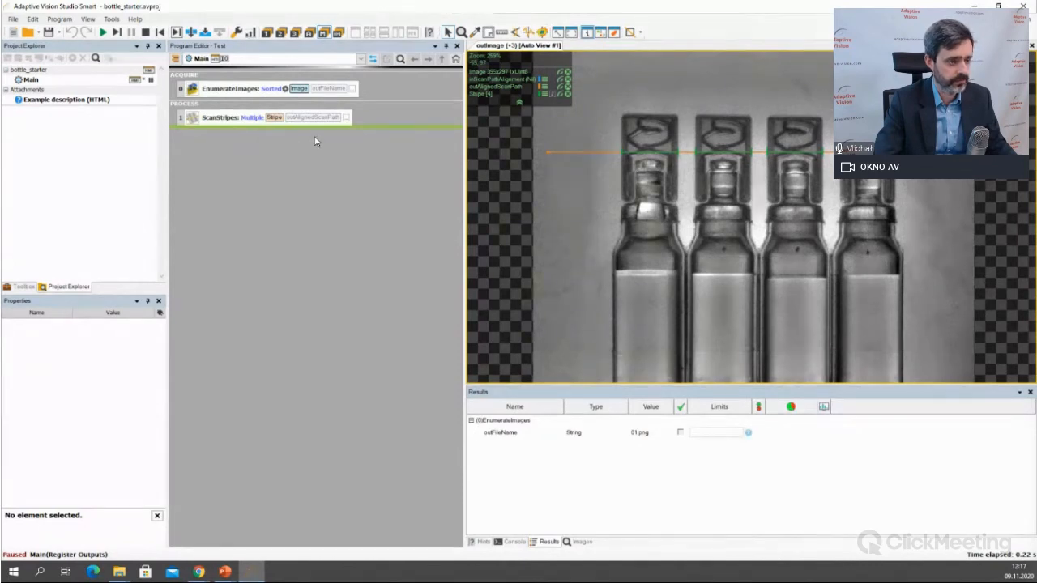
Insert a Scan Edges 1D filter in its Single variant below the ScanStripes filter.
{"action": "left_click", "coordinate": [18, 287]}
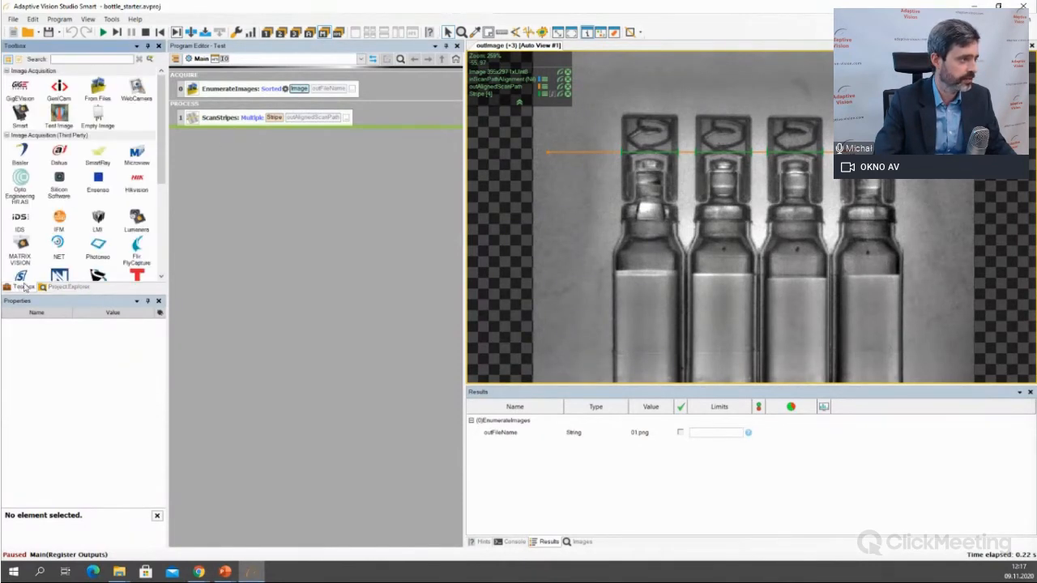
{"action": "left_click", "coordinate": [49, 135]}
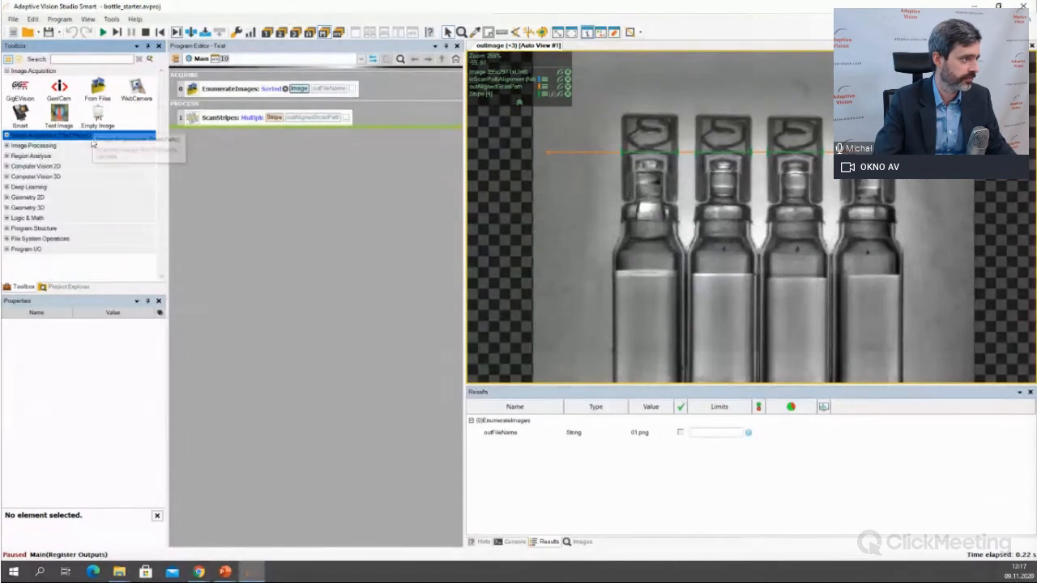
{"action": "left_click", "coordinate": [92, 167]}
{"action": "left_click_drag", "start_coordinate": [19, 192], "coordinate": [215, 152]}
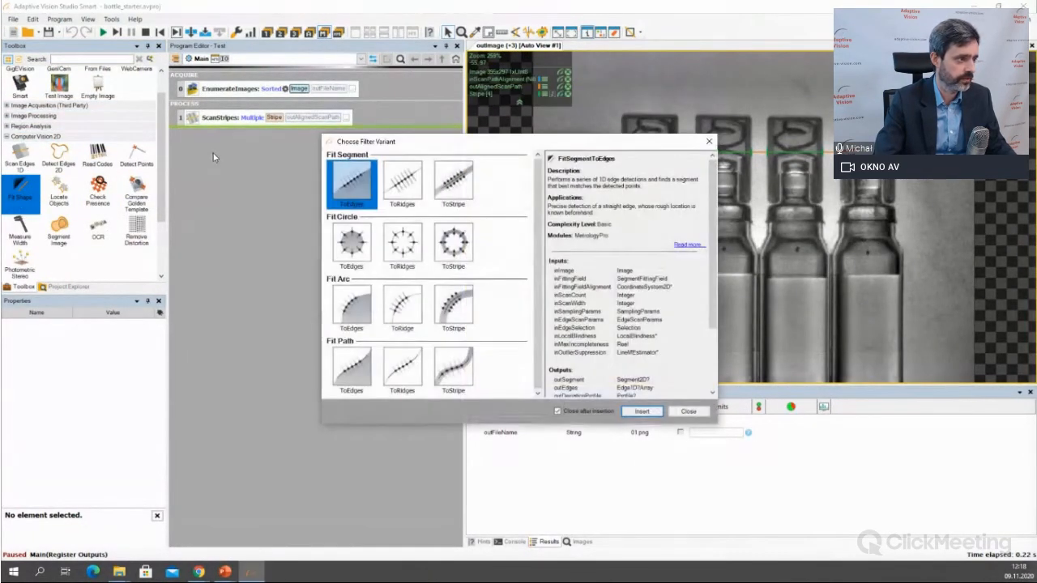
{"action": "left_click", "coordinate": [689, 411]}
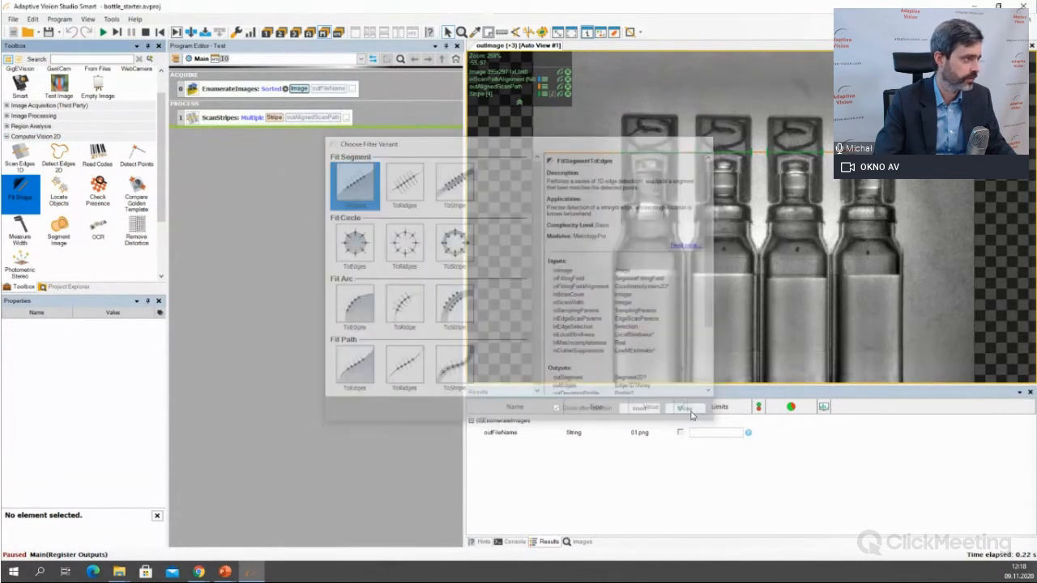
{"action": "left_click_drag", "start_coordinate": [225, 164], "coordinate": [225, 165]}
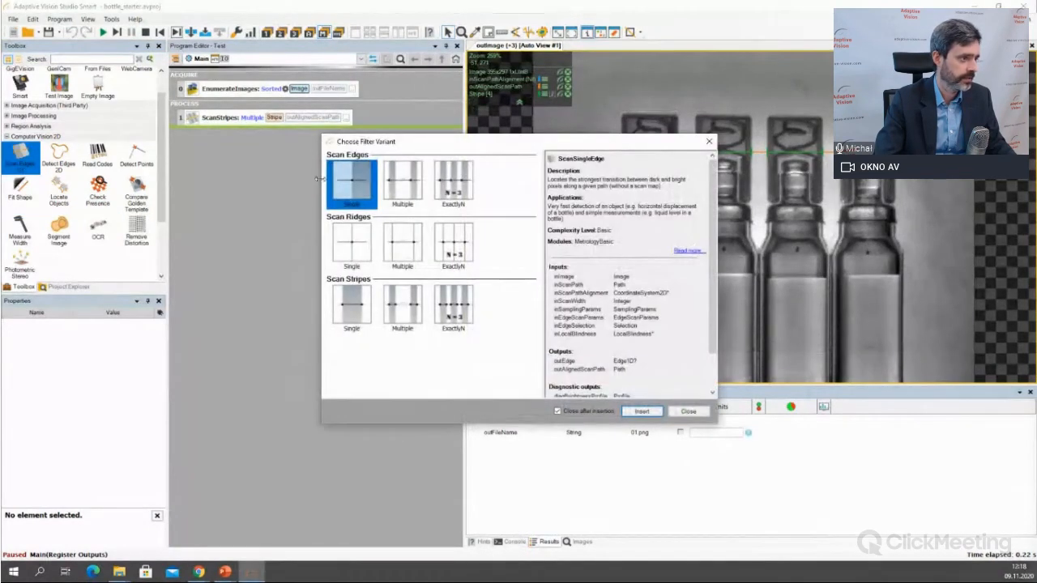
{"action": "double_click", "coordinate": [350, 188]}
{"action": "left_click", "coordinate": [600, 326]}
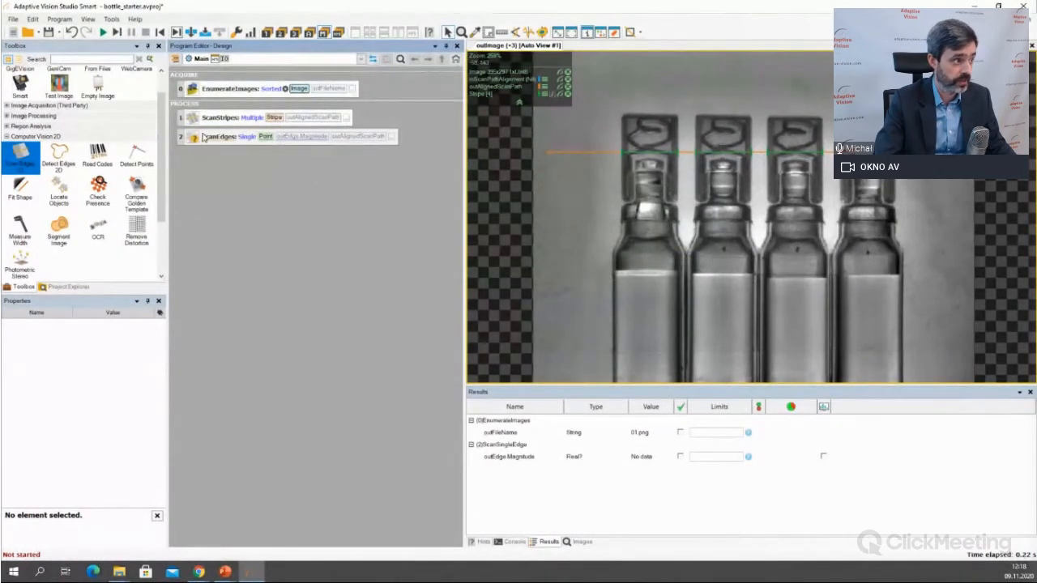
Connect the ScanEdges filter's inImage input to the Image output of EnumerateImages.
{"action": "left_click", "coordinate": [239, 137]}
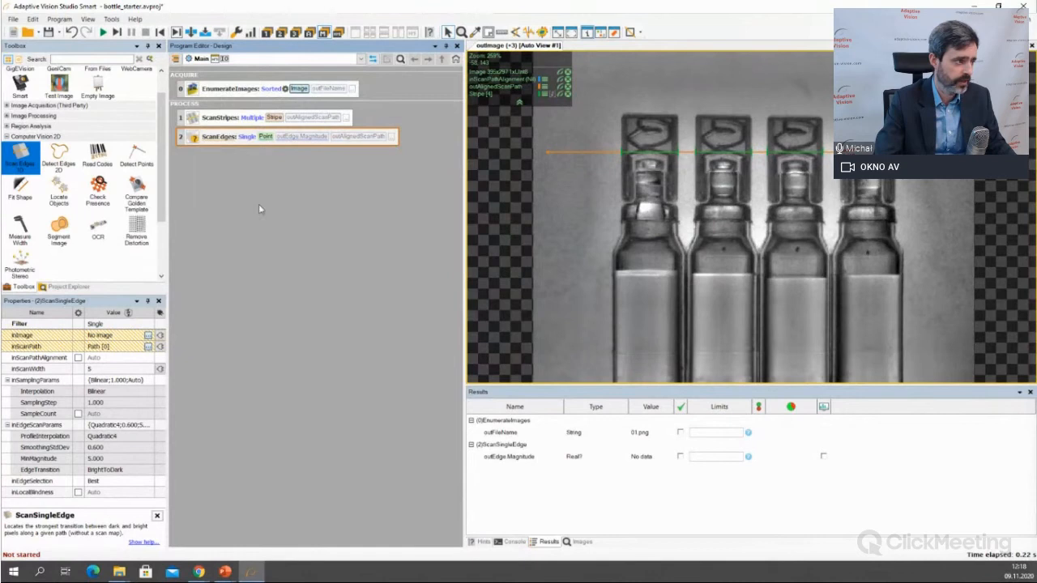
{"action": "left_click", "coordinate": [159, 336]}
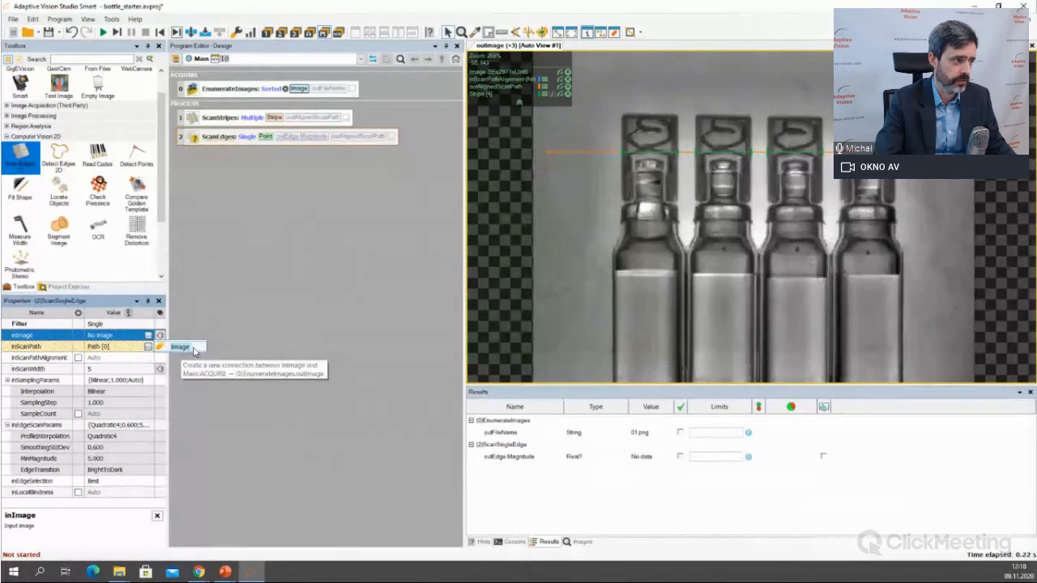
{"action": "left_click", "coordinate": [193, 350]}
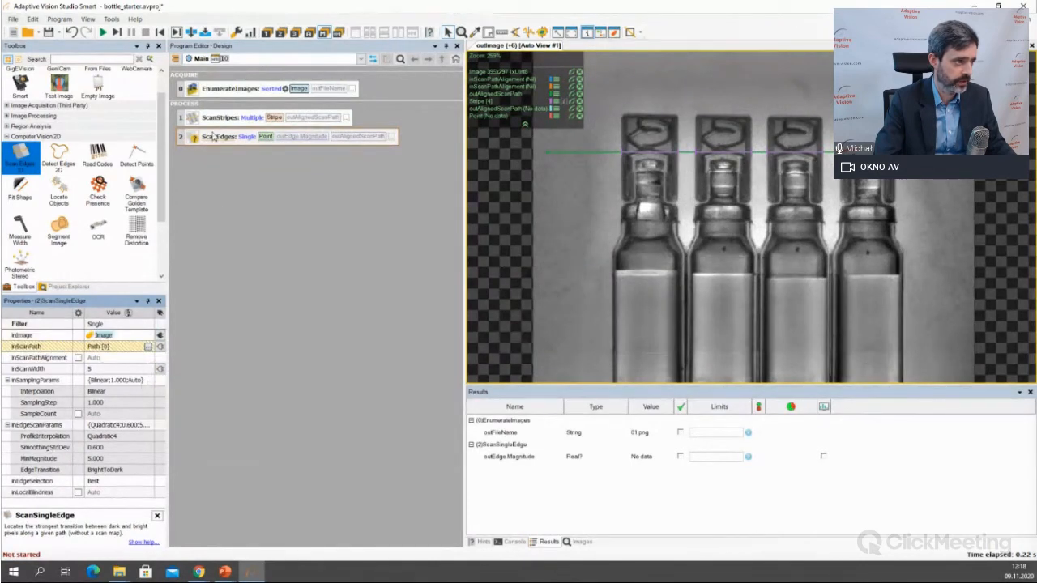
Inspect the inScanPath editor without drawing a path, and delete the ScanEdges filter.
{"action": "left_click", "coordinate": [148, 346]}
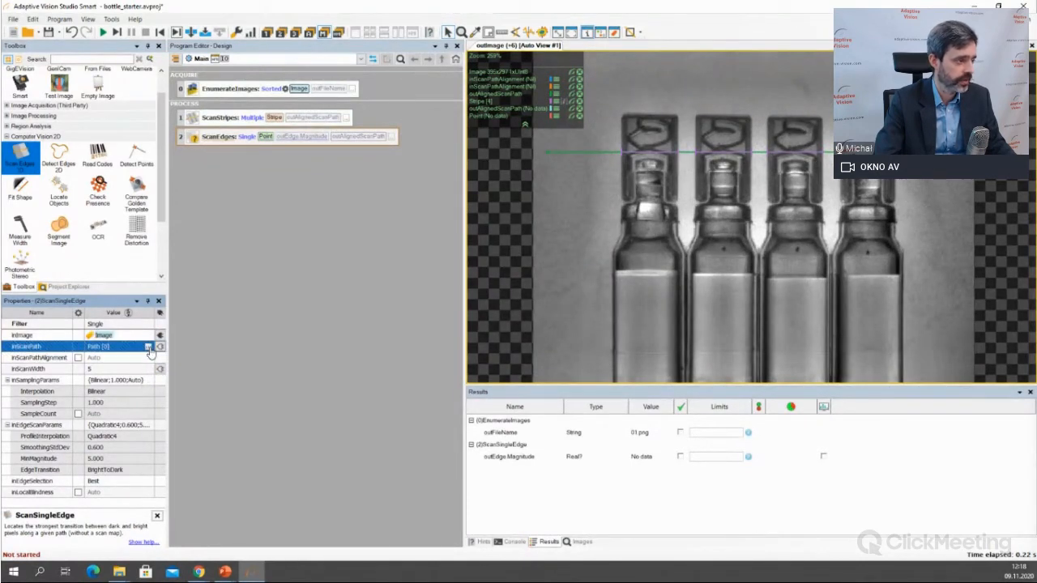
{"action": "left_click", "coordinate": [149, 348]}
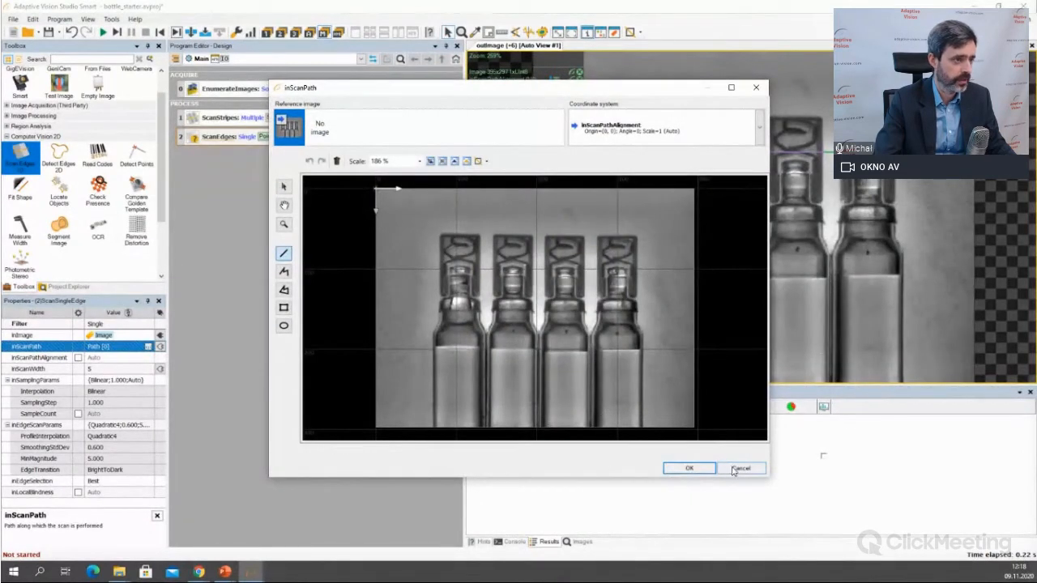
{"action": "left_click_drag", "start_coordinate": [488, 91], "coordinate": [634, 126]}
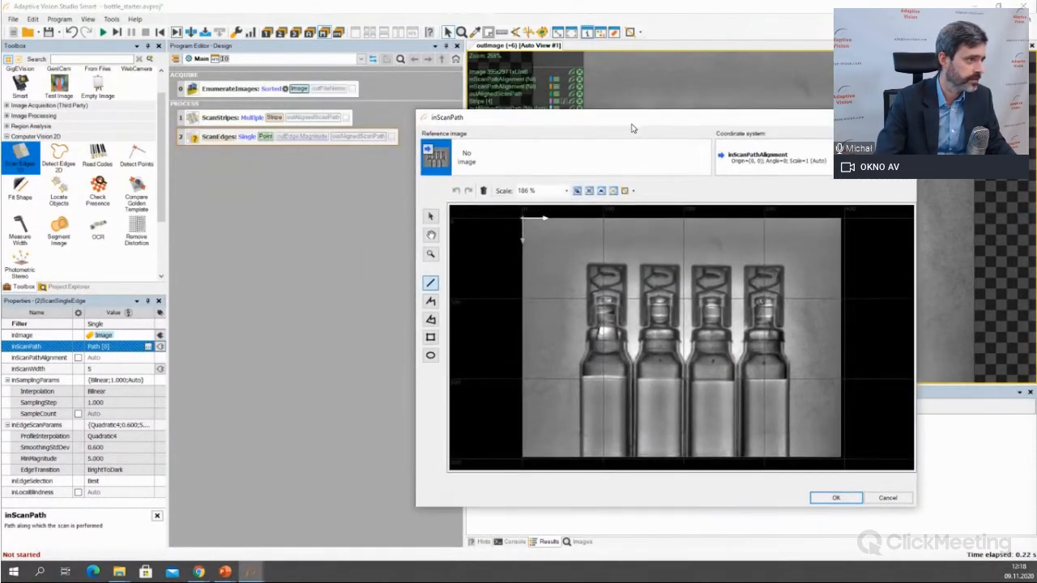
{"action": "left_click", "coordinate": [857, 498]}
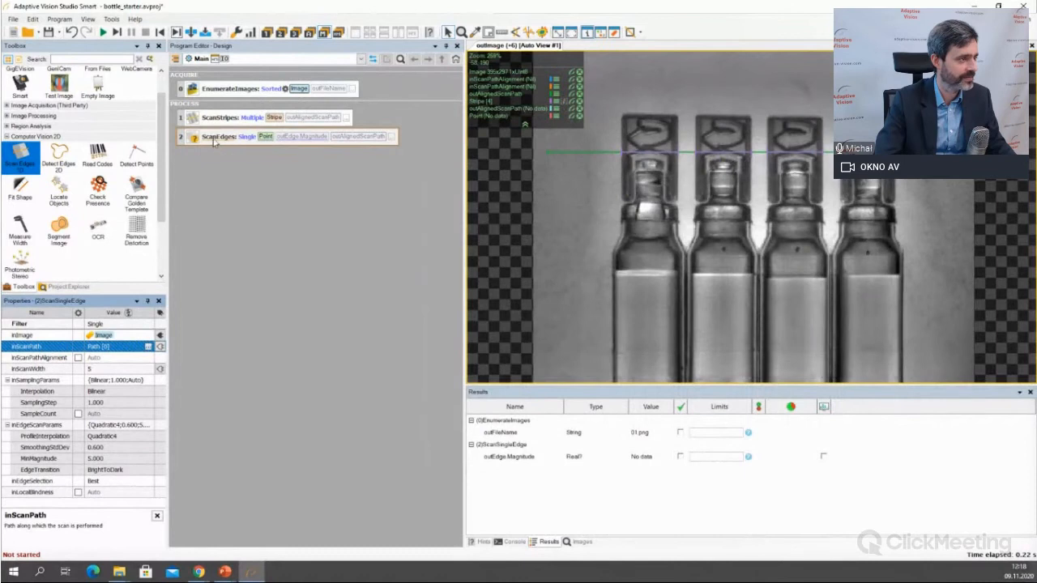
{"action": "left_click", "coordinate": [216, 139]}
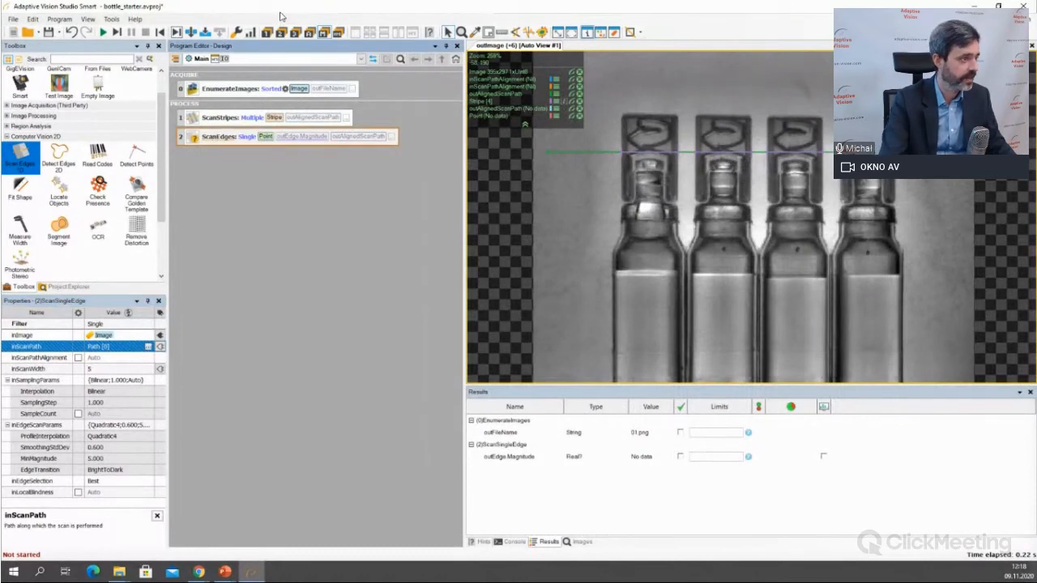
{"action": "key", "text": "Delete"}
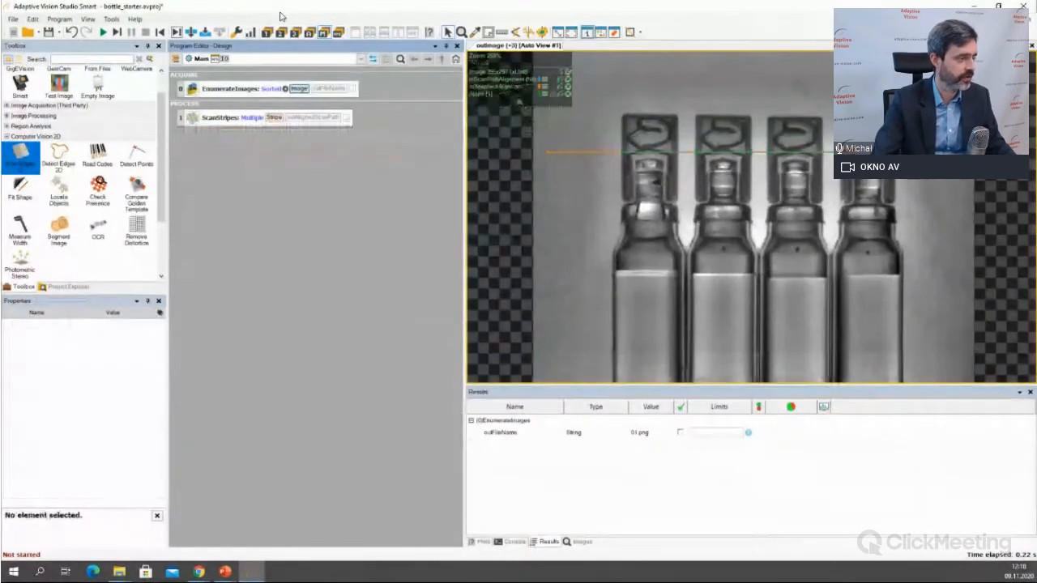
Insert a Geometry 2D Coordinate System filter in the FromPoint variant below ScanStripes and select it.
{"action": "left_click", "coordinate": [231, 127]}
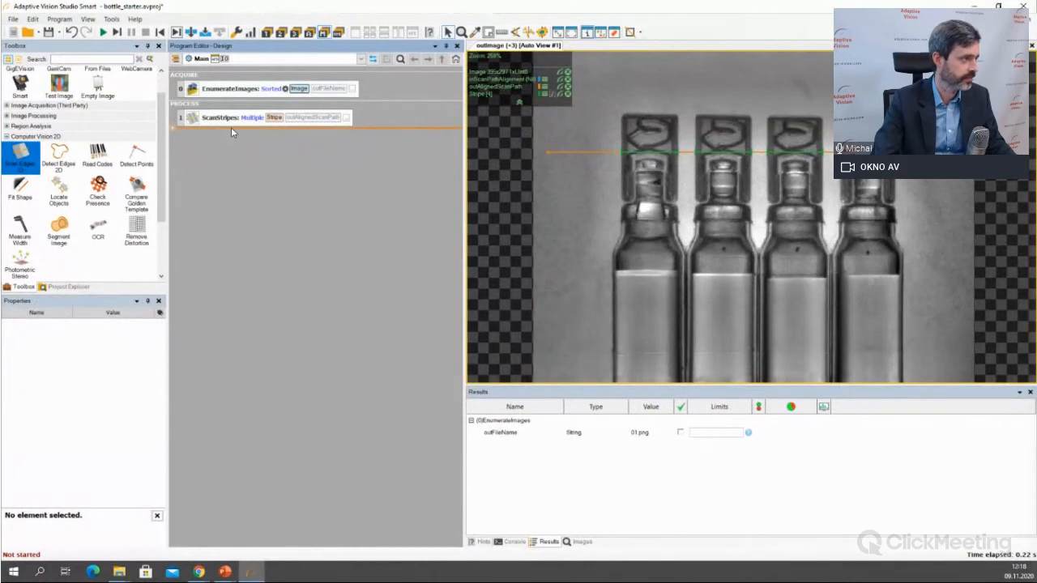
{"action": "left_click", "coordinate": [57, 136]}
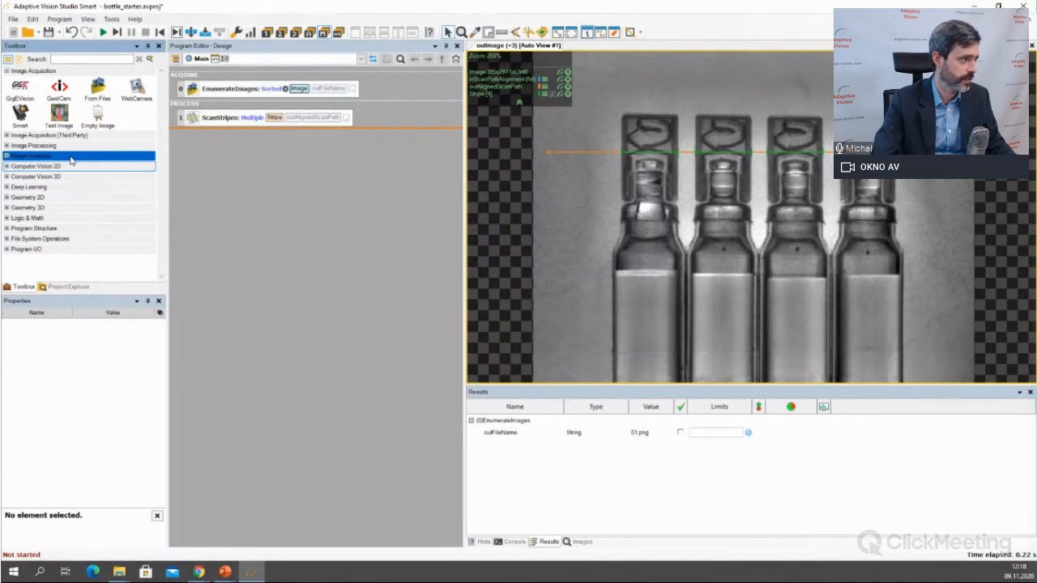
{"action": "left_click", "coordinate": [45, 198]}
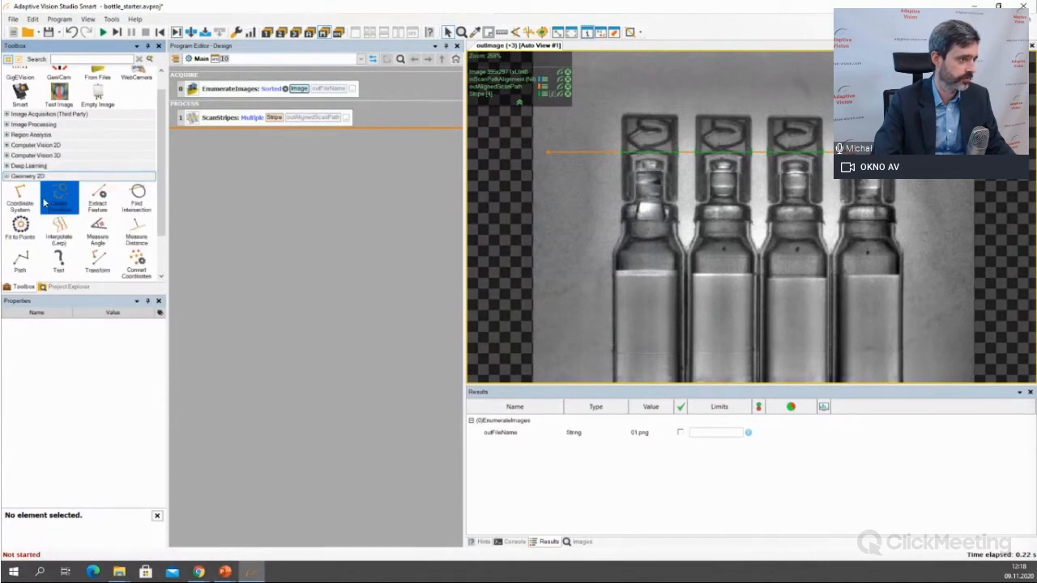
{"action": "left_click", "coordinate": [22, 199]}
{"action": "left_click", "coordinate": [645, 412]}
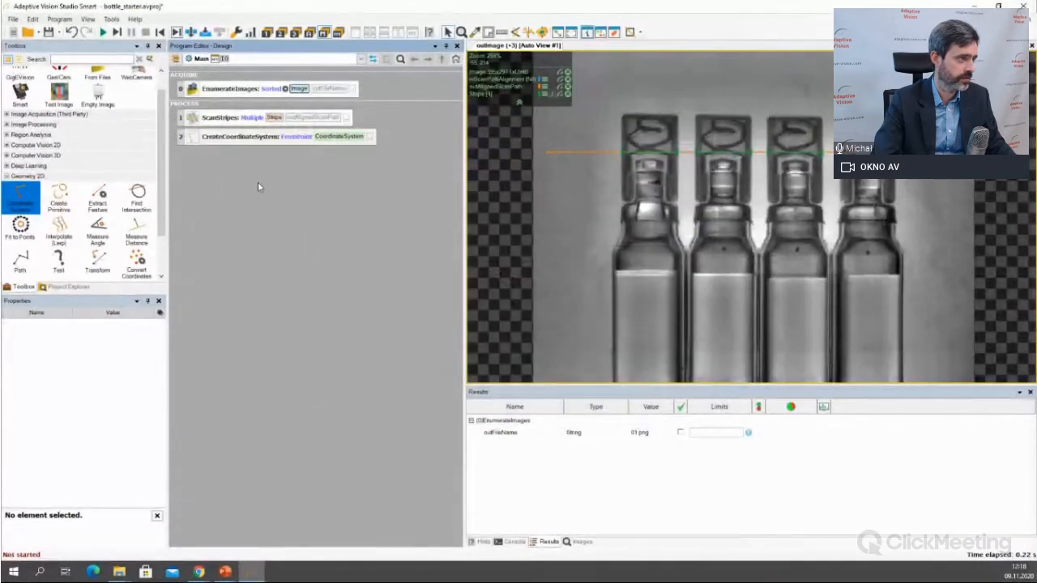
{"action": "left_click", "coordinate": [230, 137]}
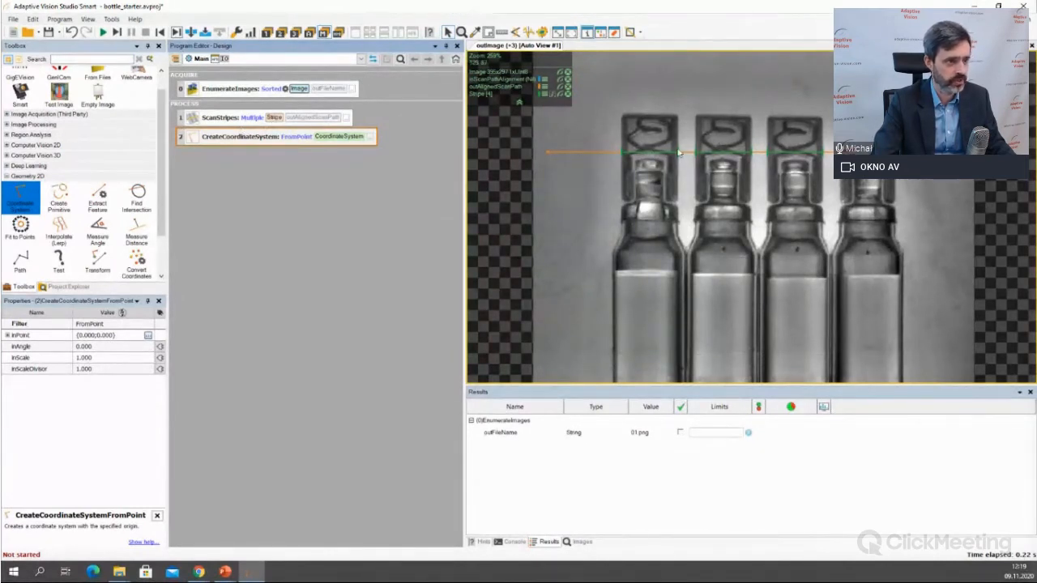
Expose the Center property output of the ScanStripes stripe result and label it Center.
{"action": "right_click", "coordinate": [276, 120]}
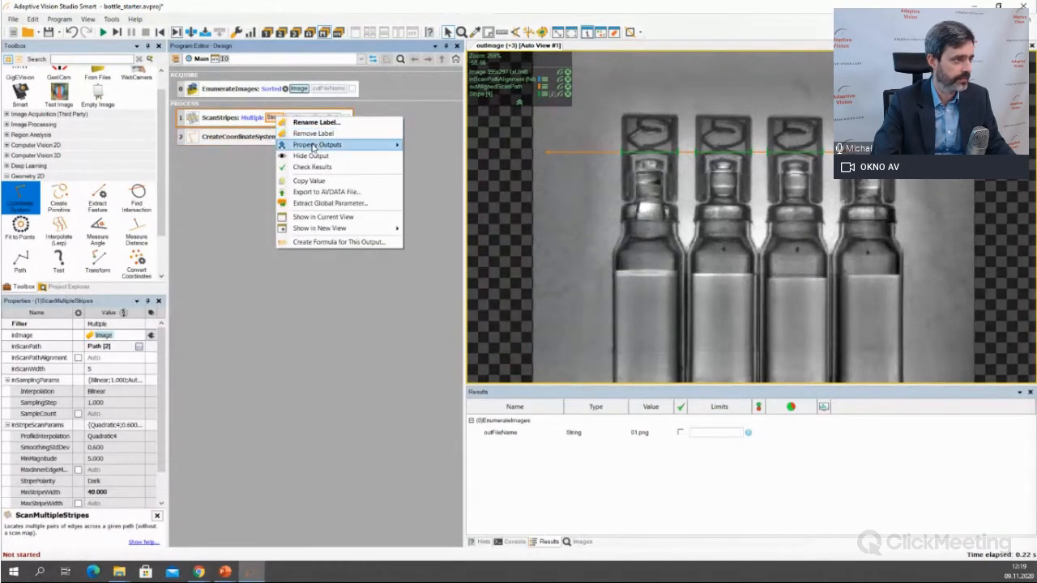
{"action": "mouse_move", "coordinate": [314, 146]}
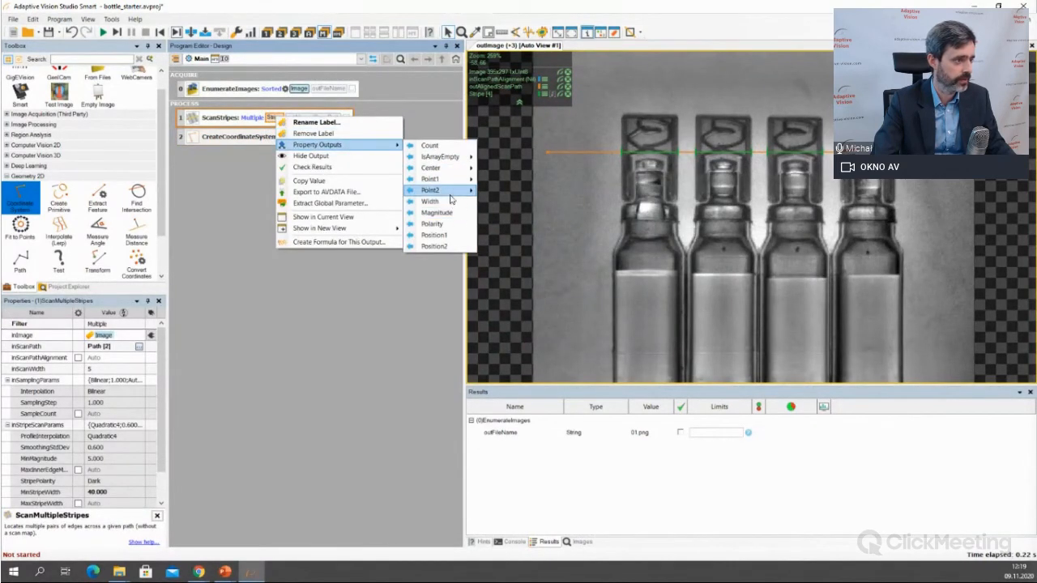
{"action": "left_click", "coordinate": [429, 145]}
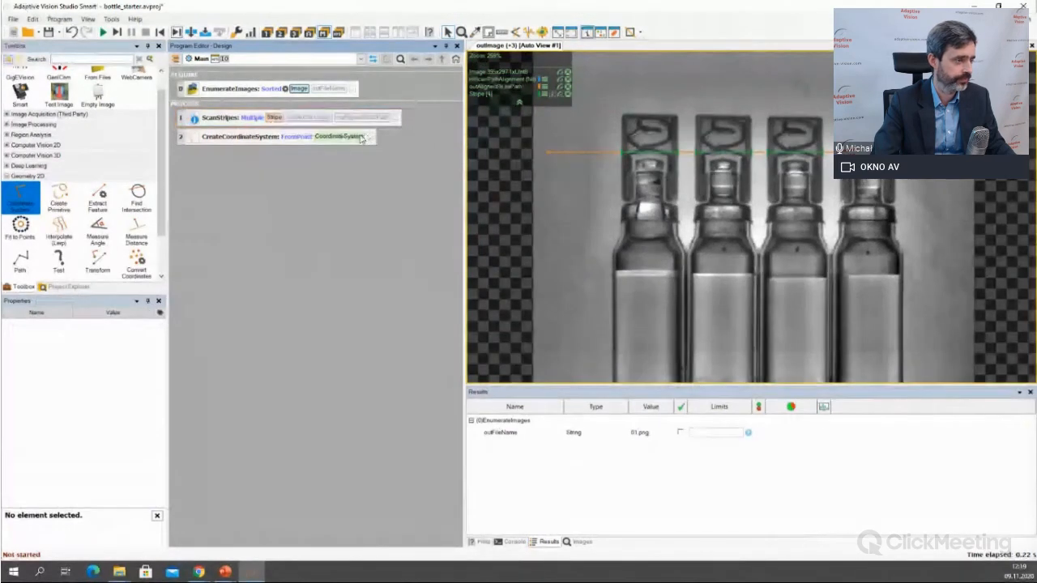
{"action": "double_click", "coordinate": [303, 119]}
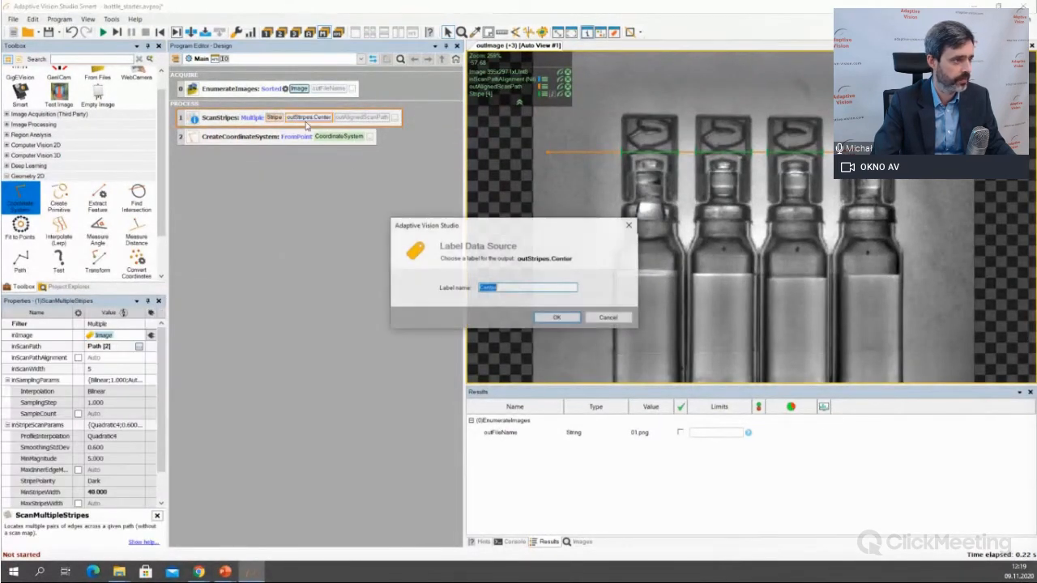
{"action": "left_click", "coordinate": [559, 318]}
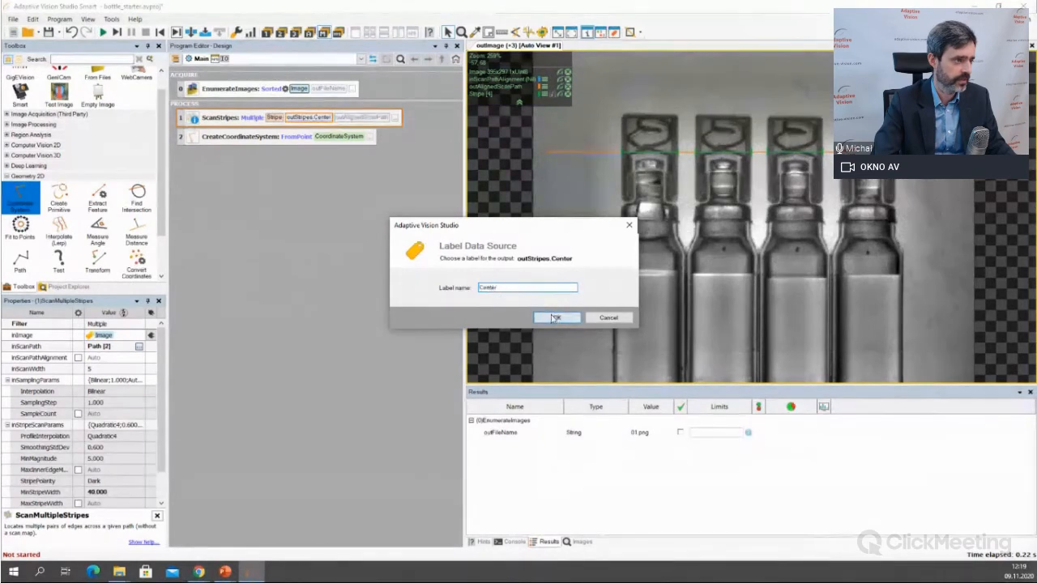
Connect the inPoint input of CreateCoordinateSystem to the Center output and run one iteration of the program.
{"action": "left_click", "coordinate": [248, 138]}
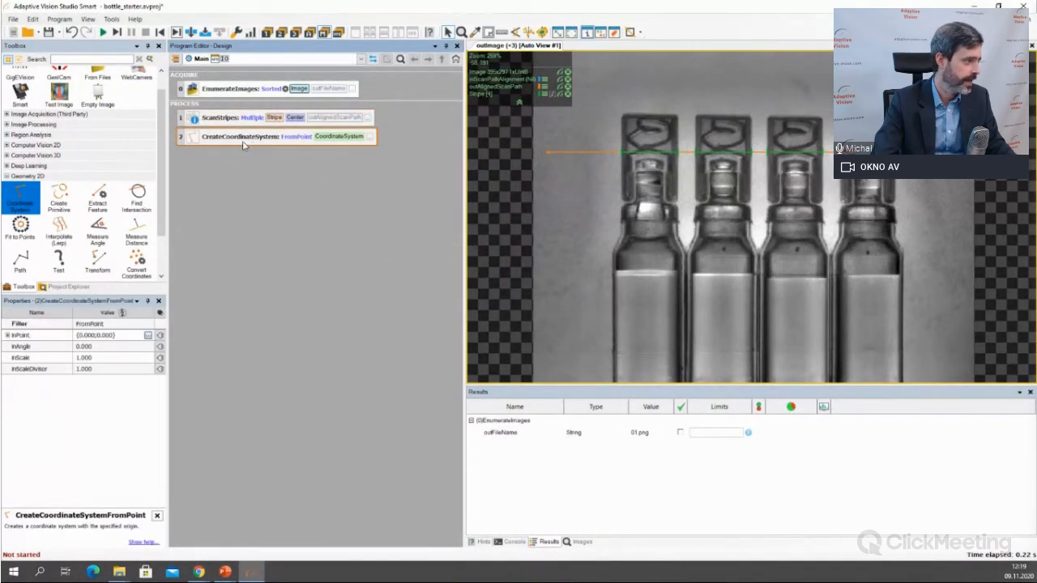
{"action": "left_click", "coordinate": [159, 337]}
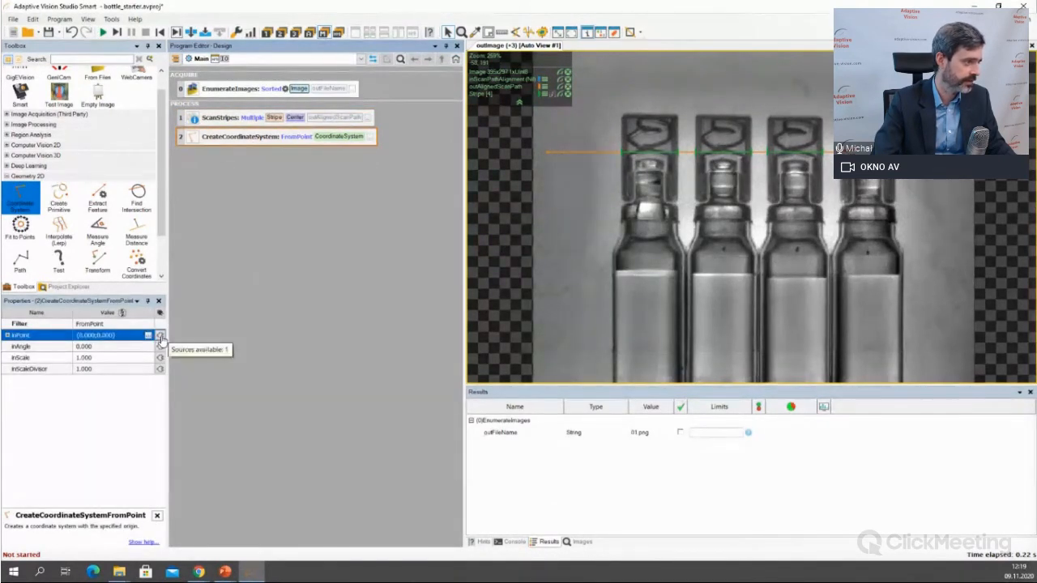
{"action": "left_click", "coordinate": [160, 337]}
{"action": "left_click", "coordinate": [227, 374]}
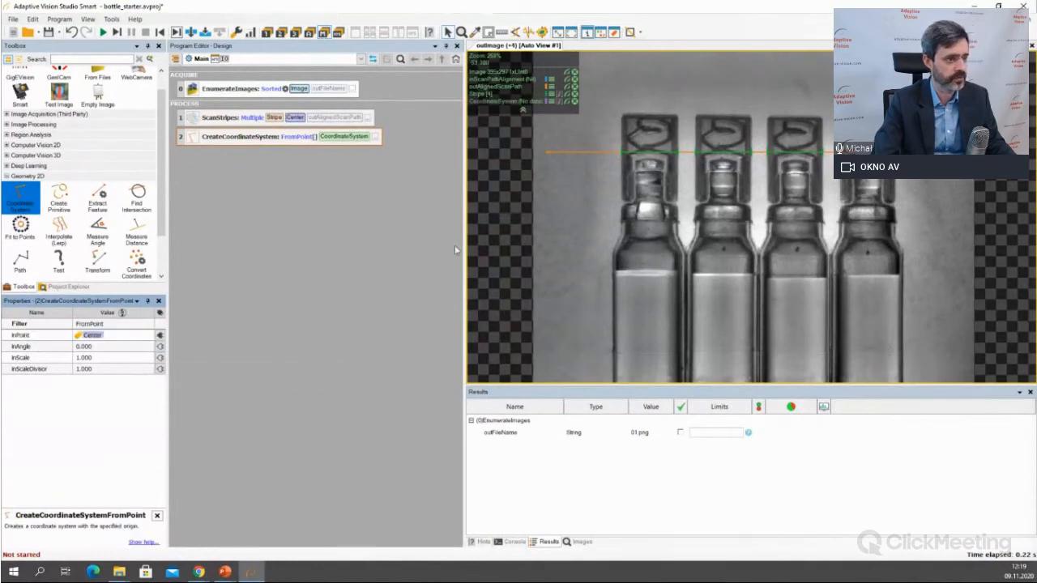
{"action": "left_click", "coordinate": [176, 32]}
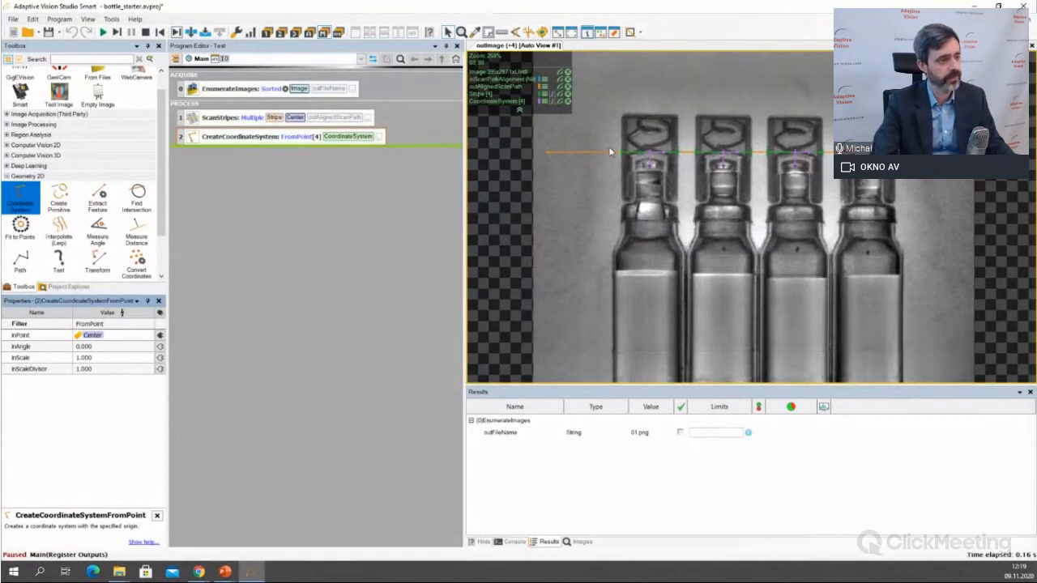
Insert a Scan Edges 1D filter in the Single variant below CreateCoordinateSystem.
{"action": "left_click", "coordinate": [251, 154]}
{"action": "left_click", "coordinate": [52, 177]}
{"action": "left_click", "coordinate": [32, 145]}
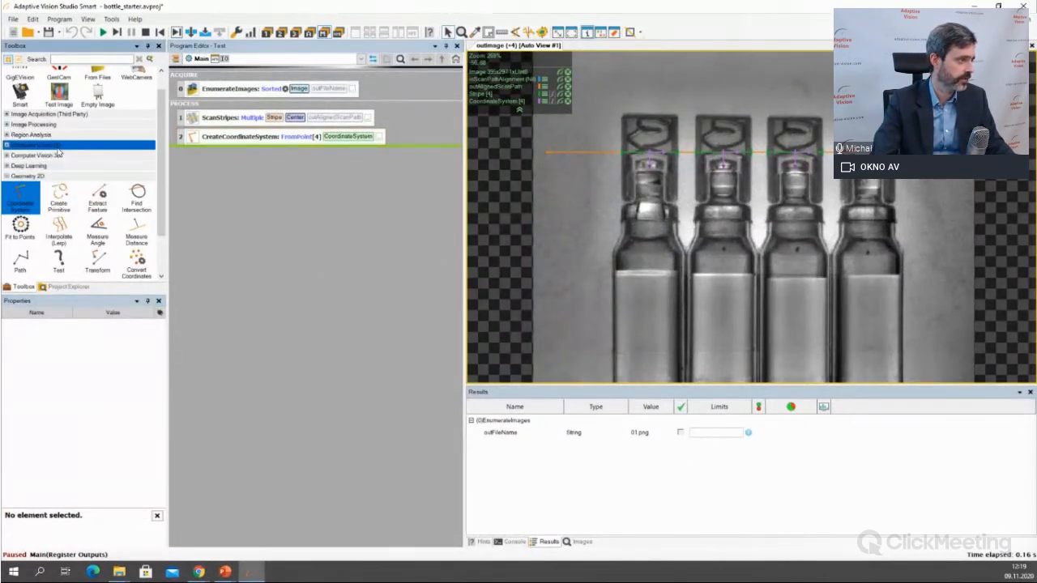
{"action": "left_click_drag", "start_coordinate": [27, 162], "coordinate": [228, 150]}
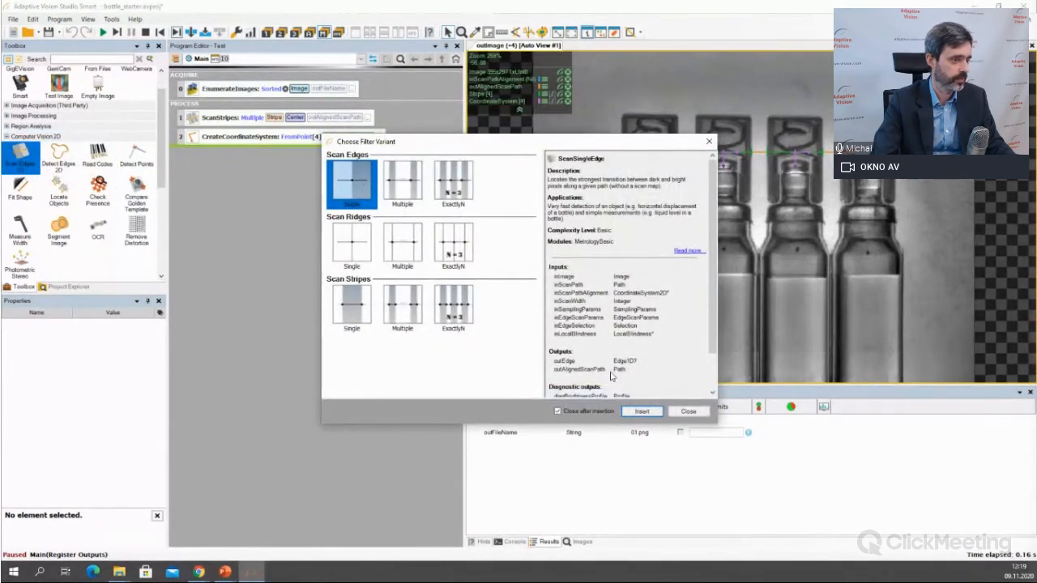
{"action": "left_click", "coordinate": [642, 412]}
{"action": "left_click", "coordinate": [606, 327]}
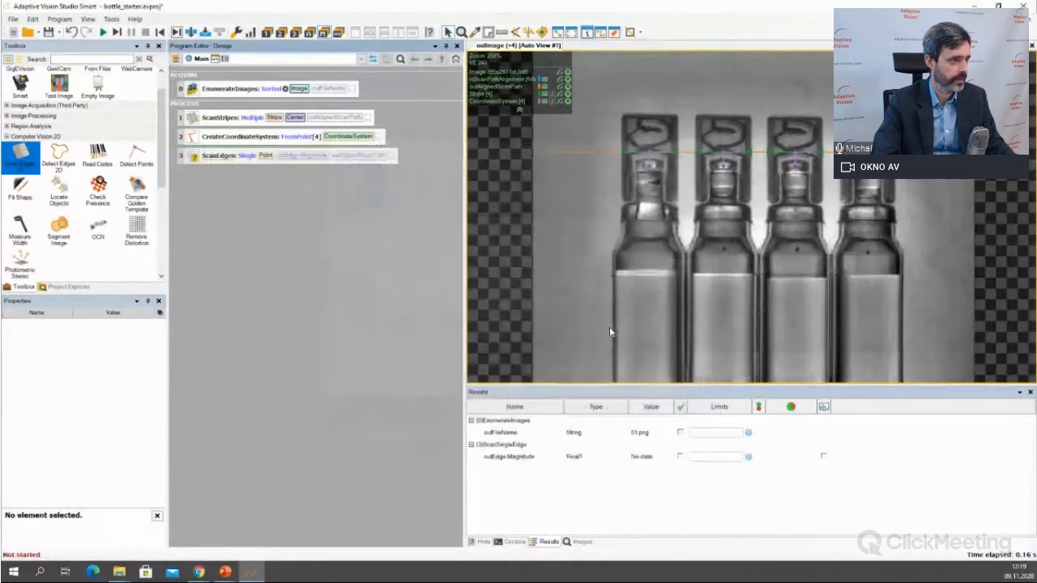
Connect the inImage input of ScanEdges to the Image output of EnumerateImages.
{"action": "left_click", "coordinate": [216, 160]}
{"action": "left_click", "coordinate": [159, 338]}
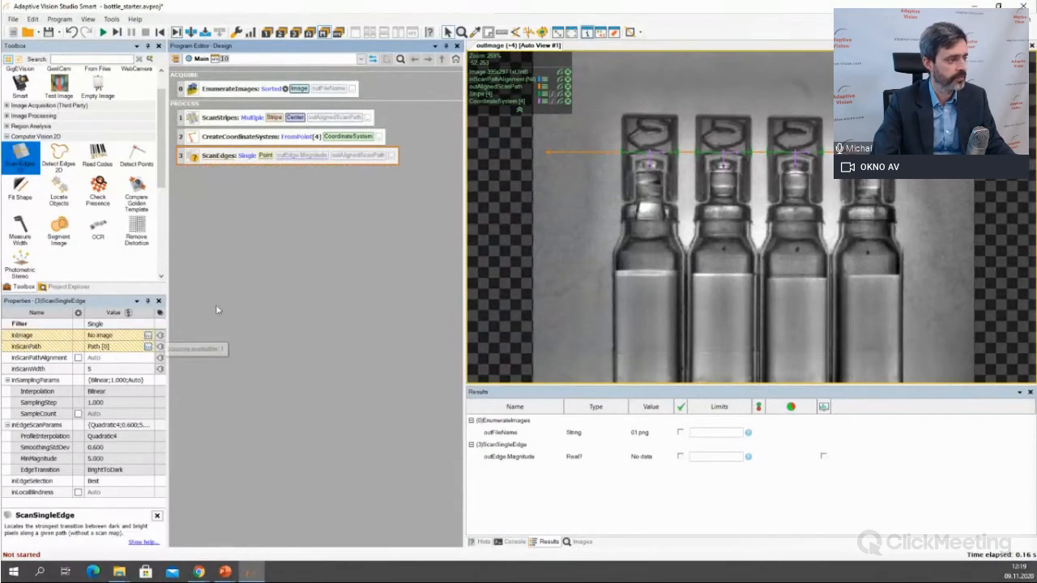
{"action": "left_click", "coordinate": [159, 336]}
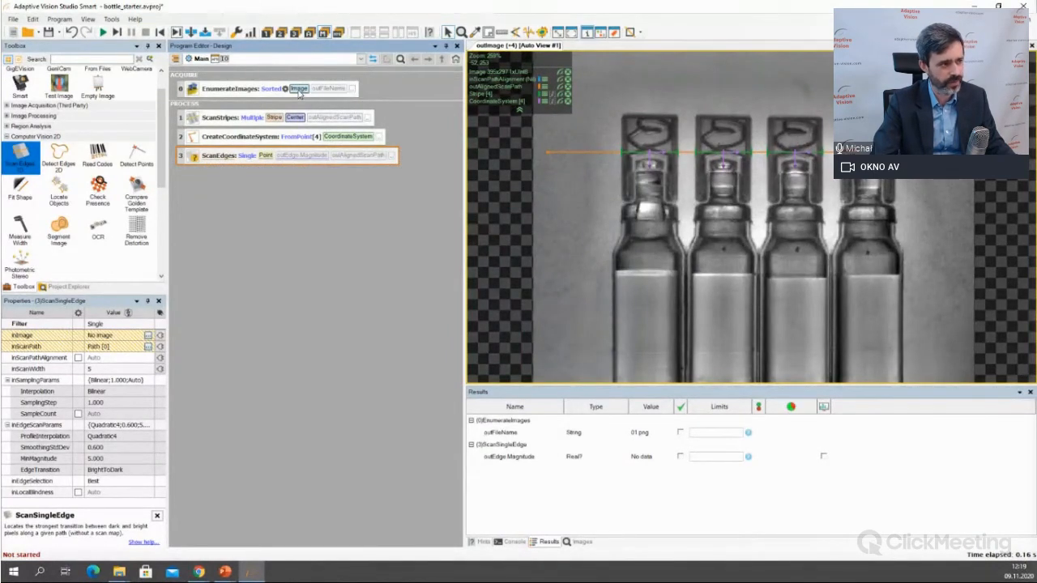
{"action": "left_click_drag", "start_coordinate": [299, 89], "coordinate": [241, 159]}
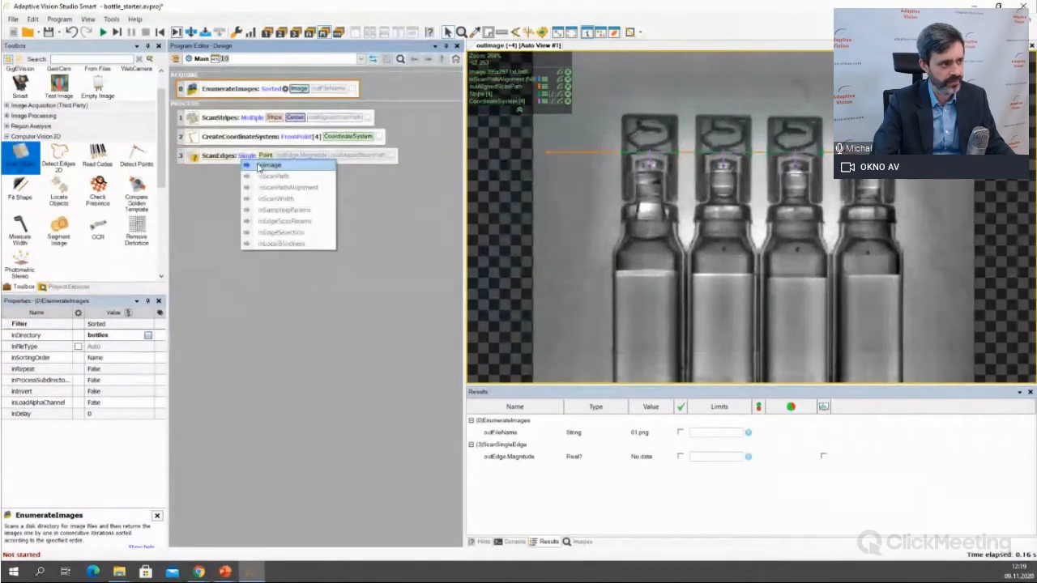
{"action": "left_click", "coordinate": [257, 166]}
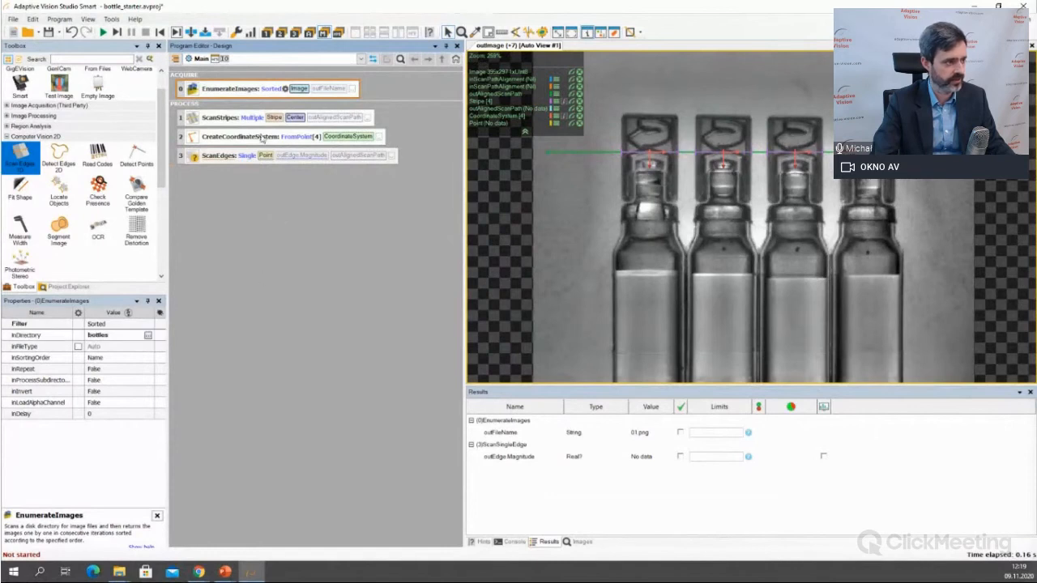
Connect the inScanPathAlignment input of ScanEdges to the CoordinateSystem output.
{"action": "left_click", "coordinate": [224, 161]}
{"action": "left_click", "coordinate": [120, 335]}
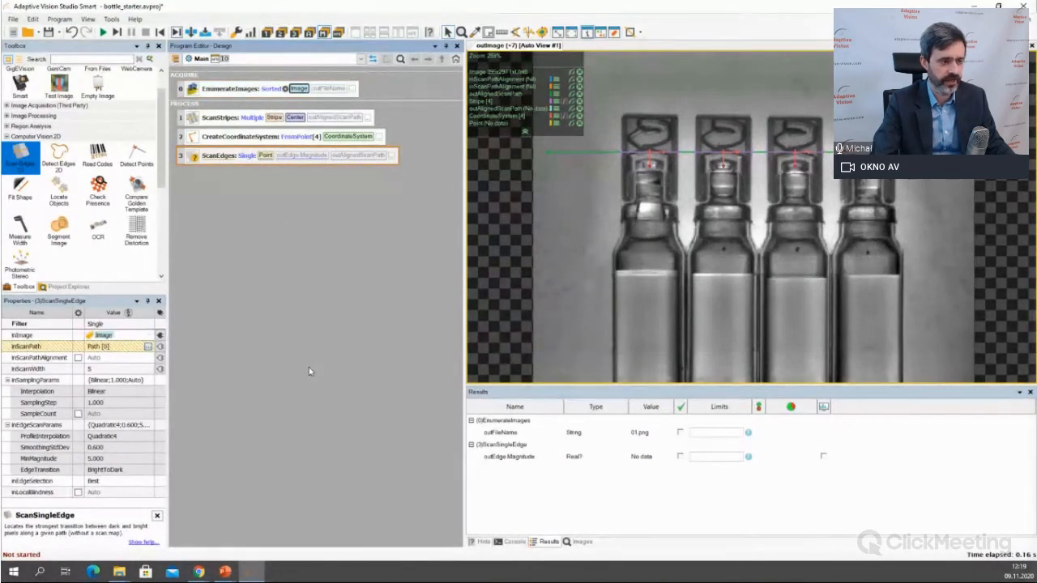
{"action": "left_click", "coordinate": [161, 358]}
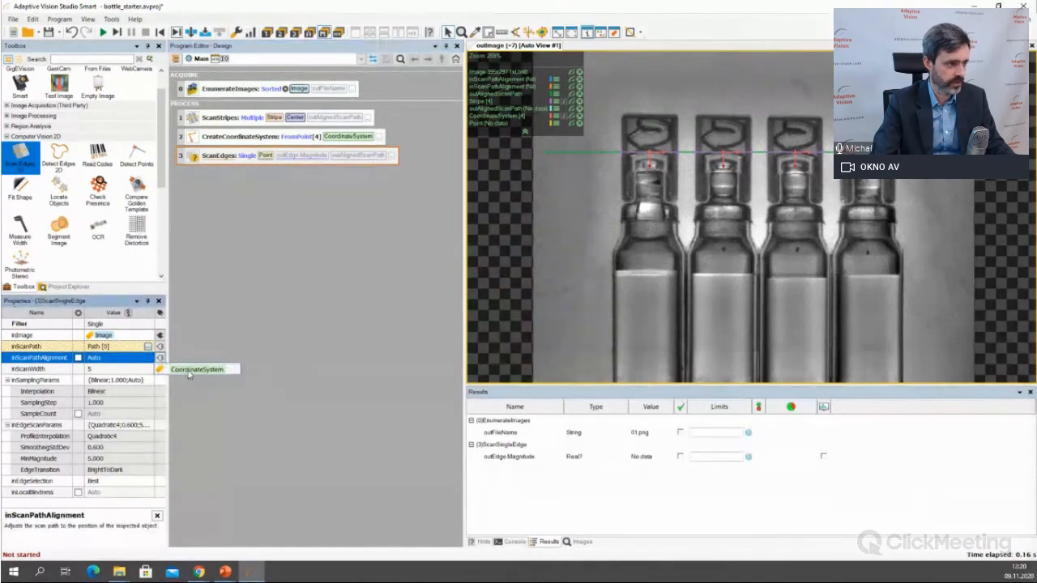
{"action": "left_click", "coordinate": [189, 371]}
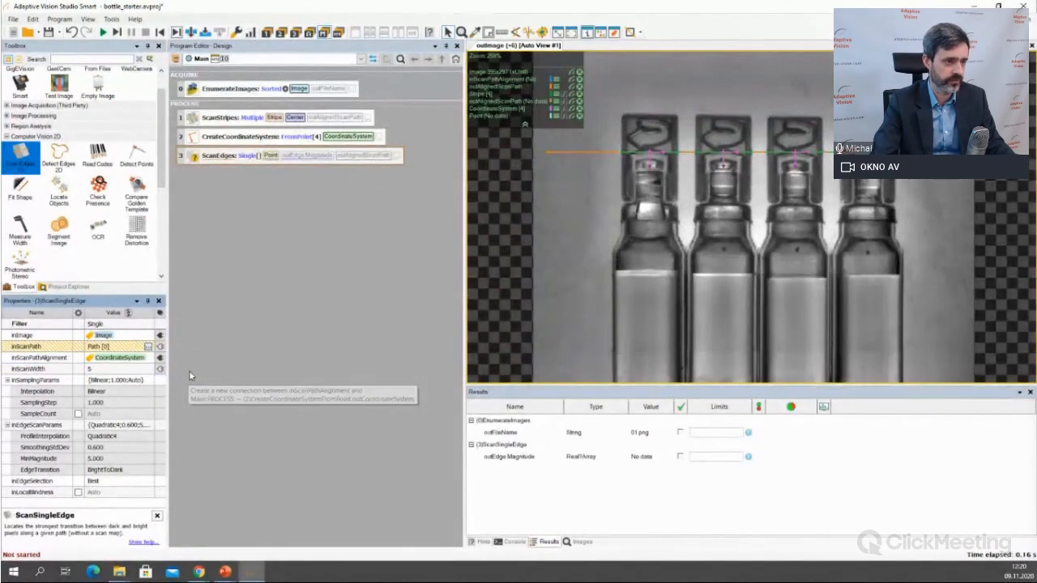
Draw a vertical inScanPath for ScanEdges down the first bottle across its liquid surface and run one iteration.
{"action": "left_click", "coordinate": [143, 348]}
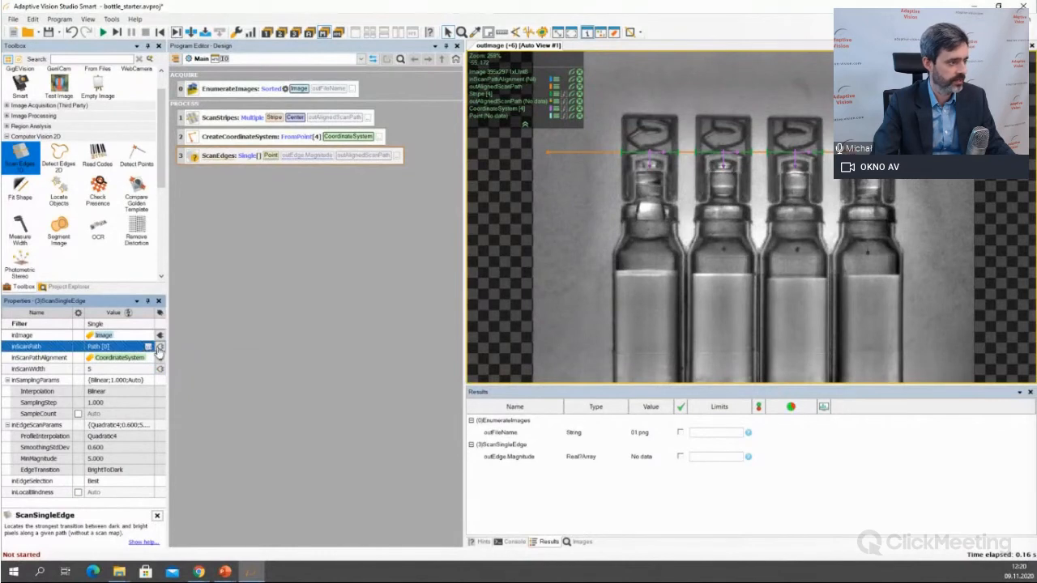
{"action": "left_click", "coordinate": [148, 346]}
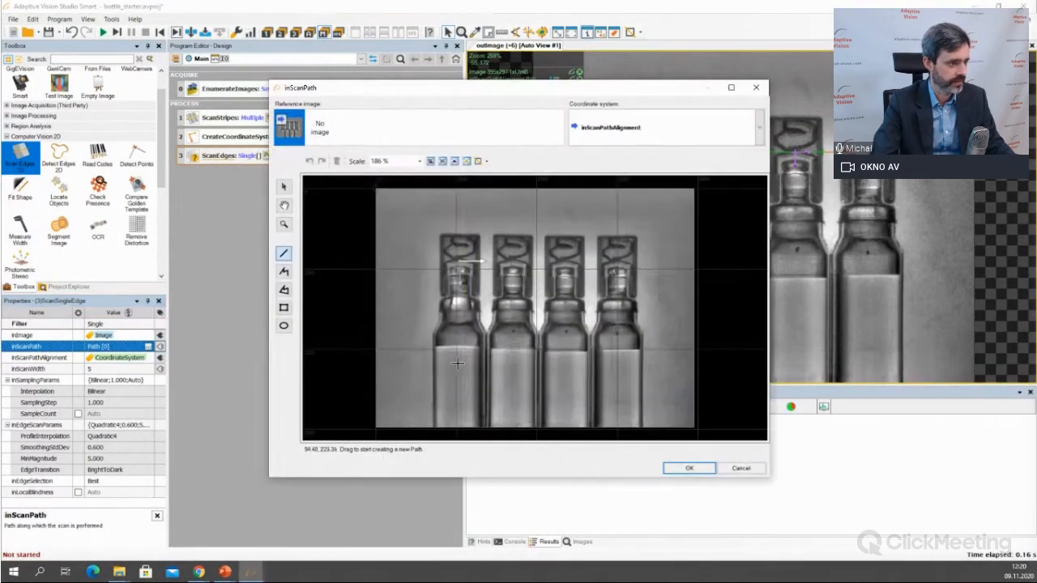
{"action": "left_click_drag", "start_coordinate": [458, 329], "coordinate": [466, 416]}
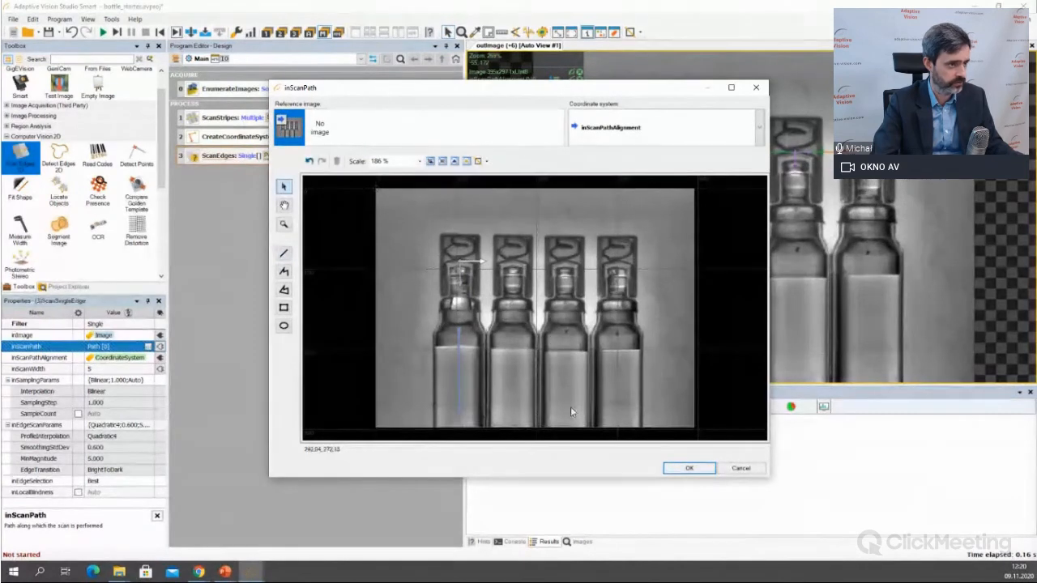
{"action": "left_click", "coordinate": [690, 469]}
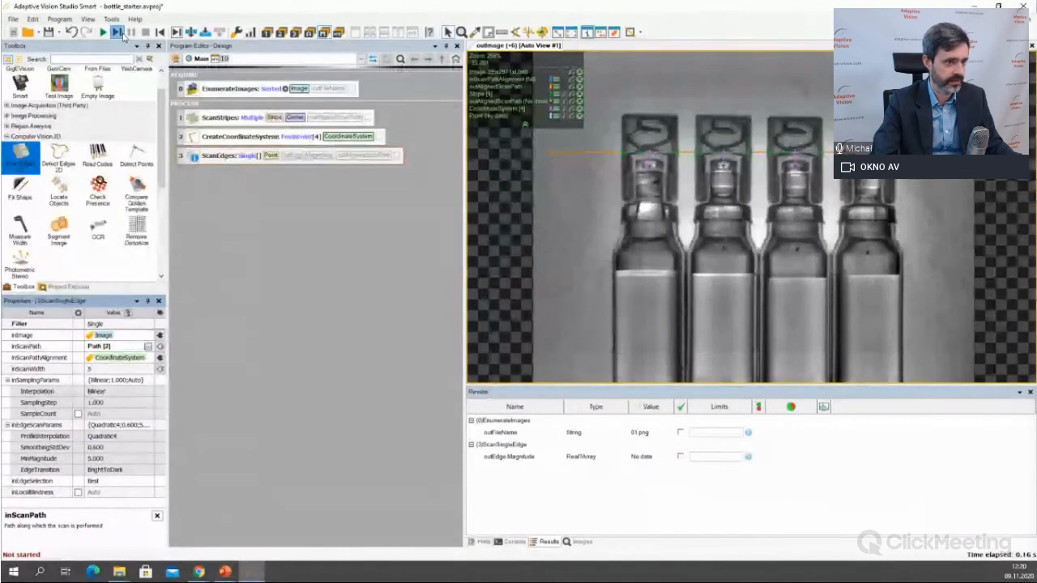
{"action": "left_click", "coordinate": [118, 32]}
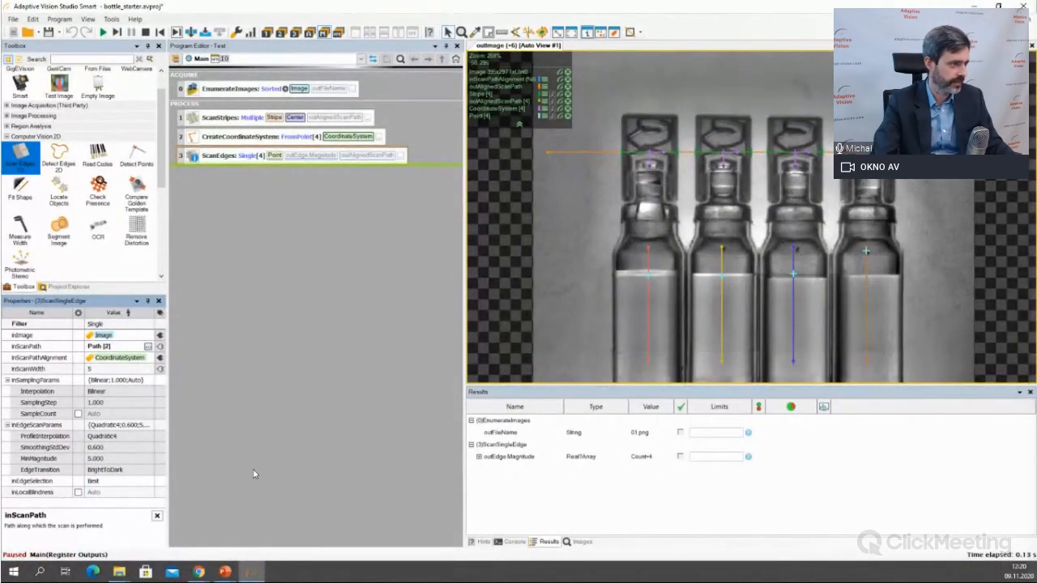
Set the EdgeTransition of ScanEdges to DarkToBright and stop the program.
{"action": "left_click", "coordinate": [114, 470]}
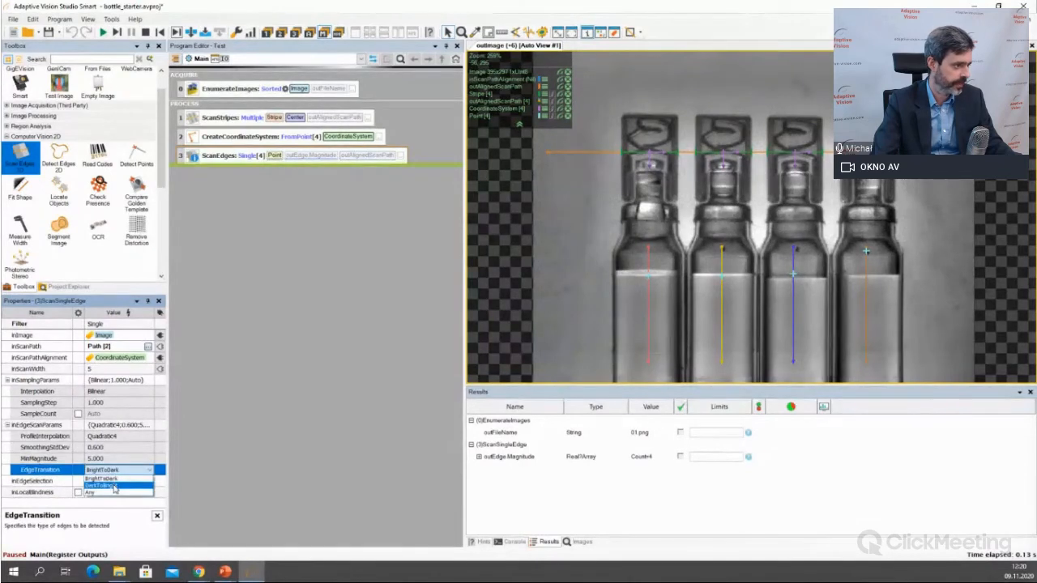
{"action": "left_click", "coordinate": [112, 485]}
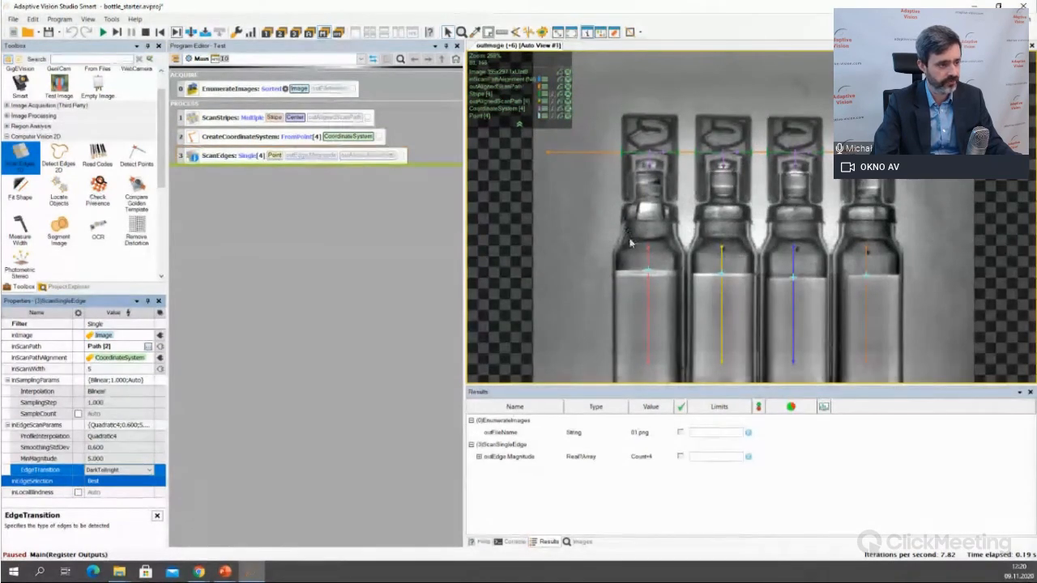
{"action": "left_click", "coordinate": [146, 33]}
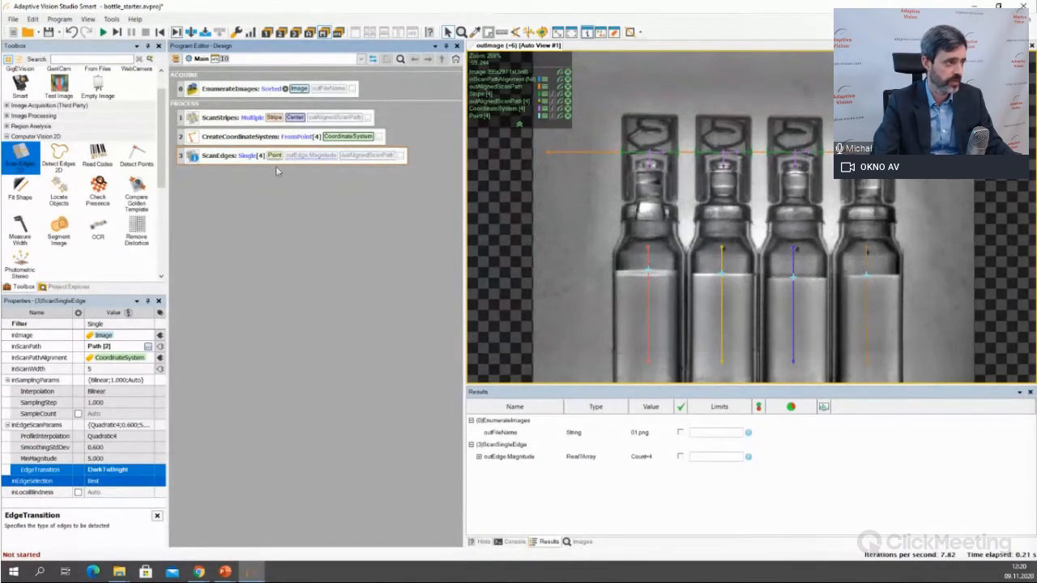
Expose the Count property output of the ScanStripes stripe result and enable its result check with a limit of 4.
{"action": "left_click", "coordinate": [223, 120]}
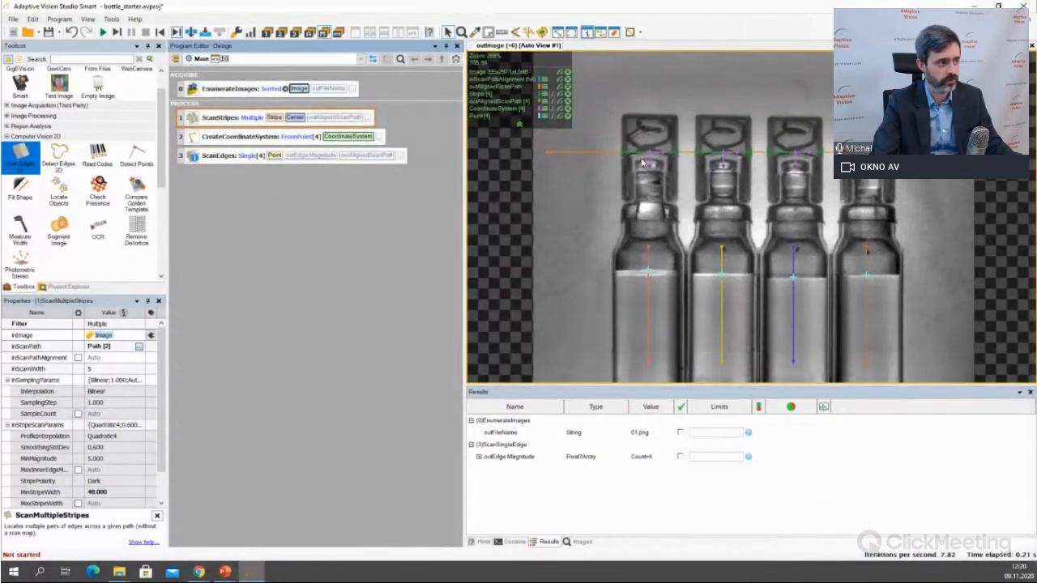
{"action": "right_click", "coordinate": [276, 120]}
{"action": "mouse_move", "coordinate": [307, 149]}
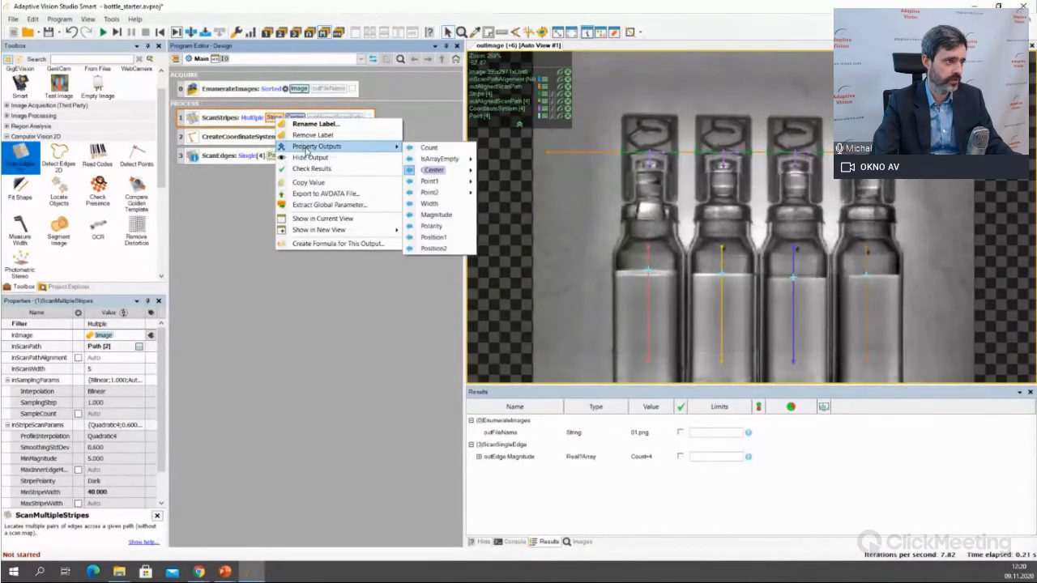
{"action": "left_click", "coordinate": [427, 150]}
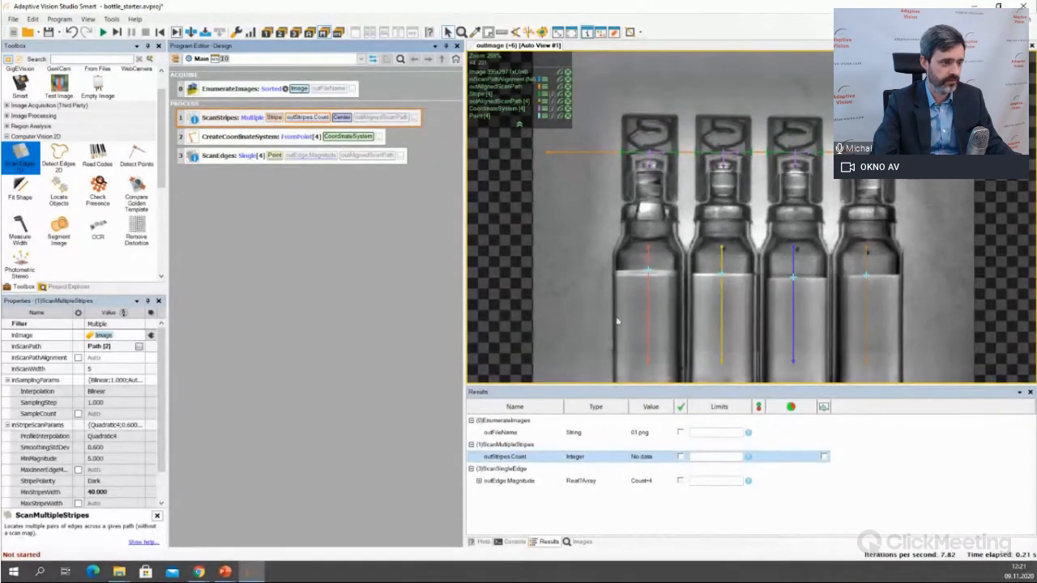
{"action": "left_click", "coordinate": [680, 457]}
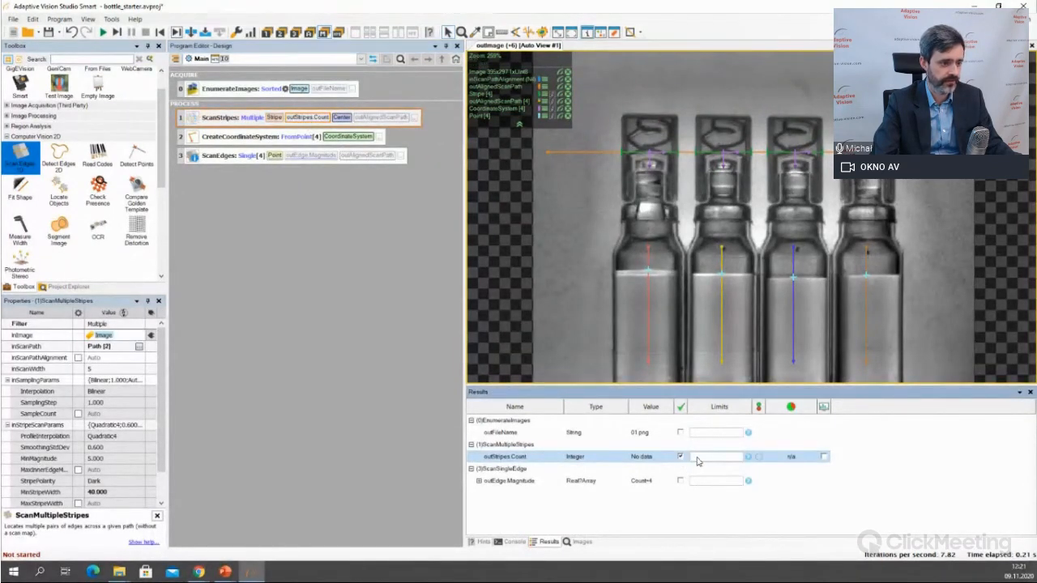
{"action": "type", "text": "4"}
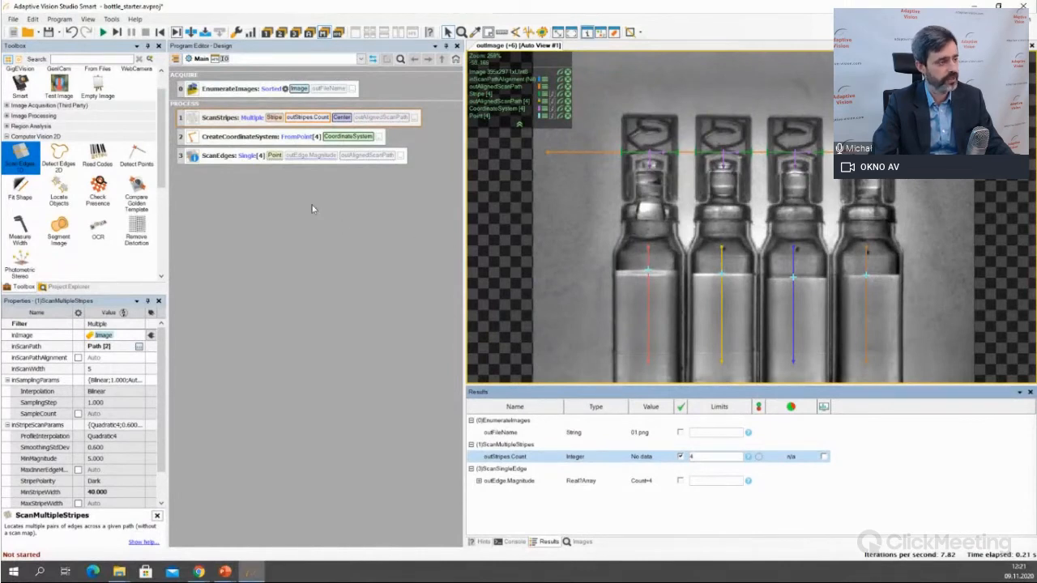
Expose the Y property output of the ScanEdges point with the label Y and check it against the limit <=205.
{"action": "right_click", "coordinate": [275, 159]}
{"action": "mouse_move", "coordinate": [392, 195]}
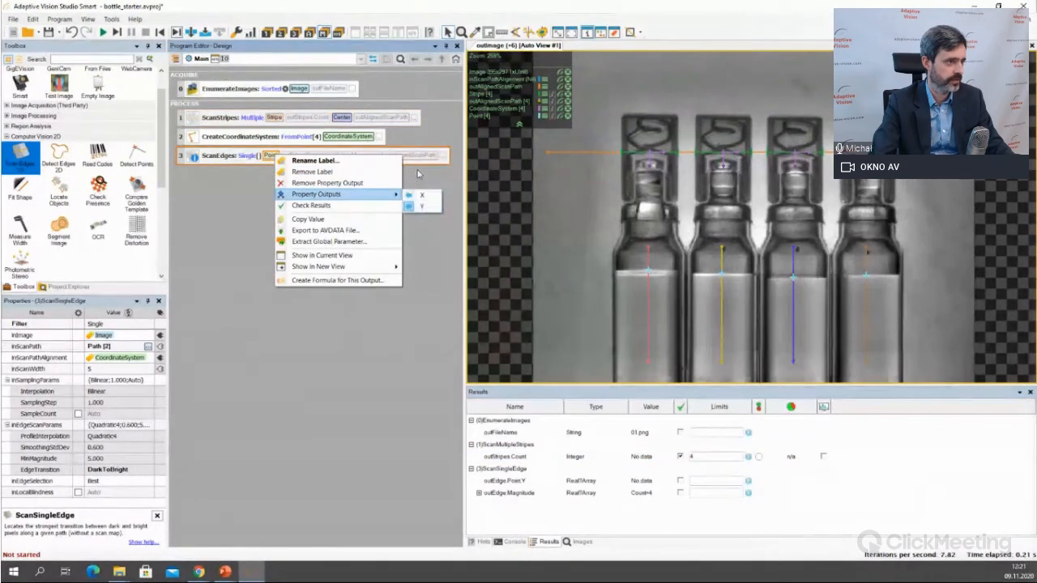
{"action": "left_click", "coordinate": [424, 206]}
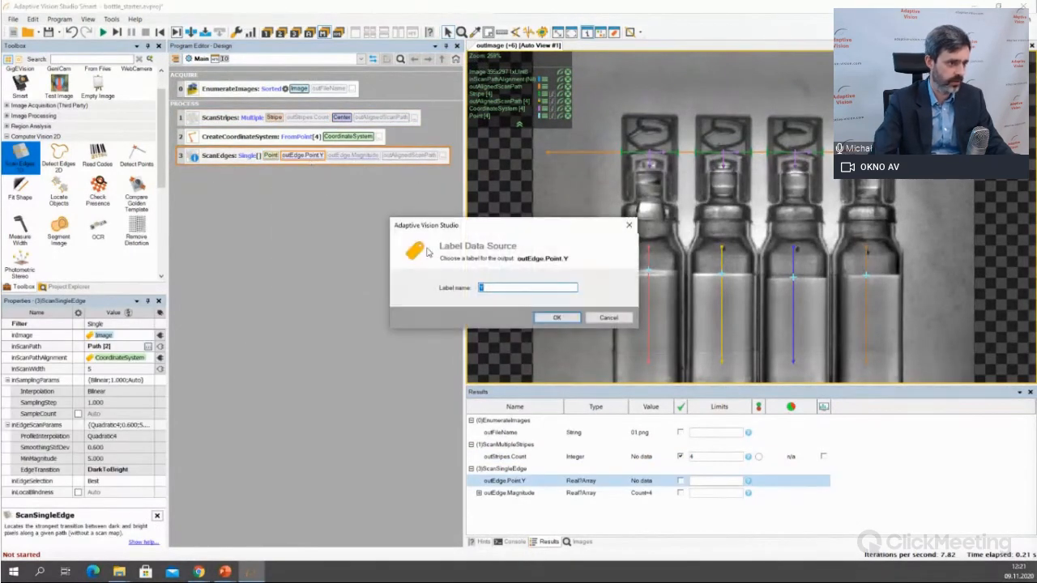
{"action": "left_click", "coordinate": [551, 317]}
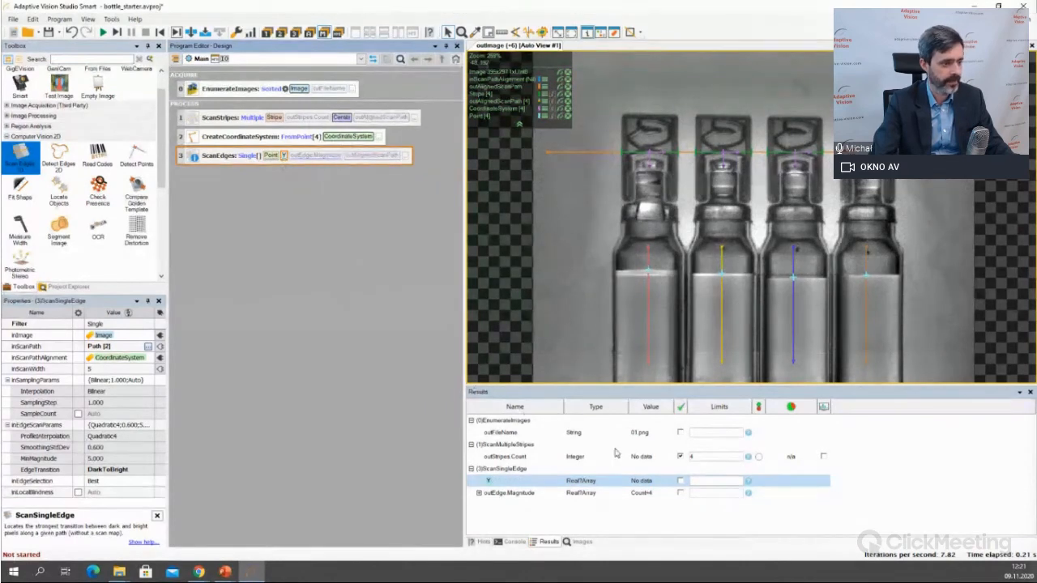
{"action": "left_click", "coordinate": [680, 482]}
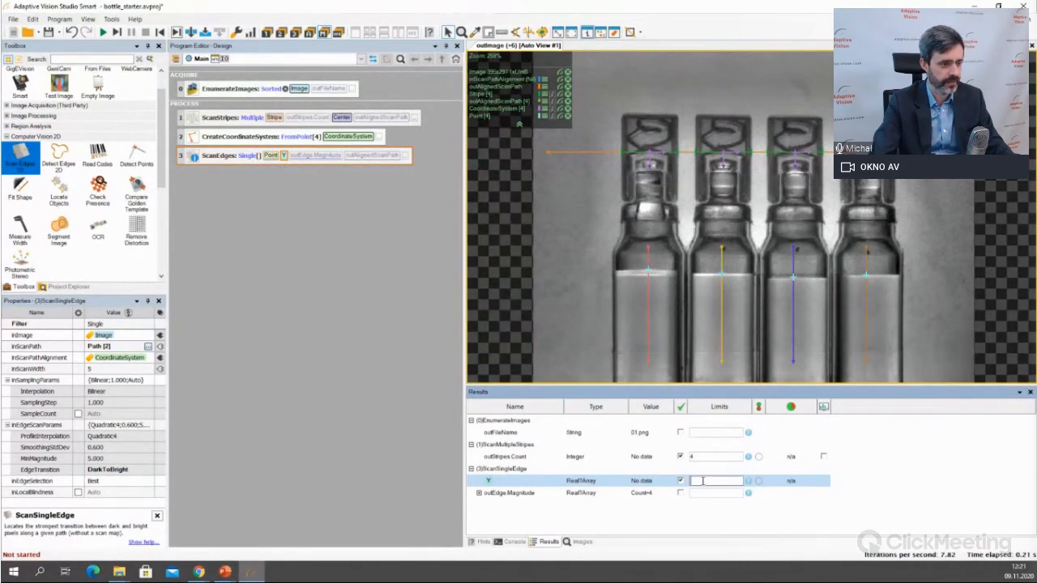
{"action": "type", "text": "<=205"}
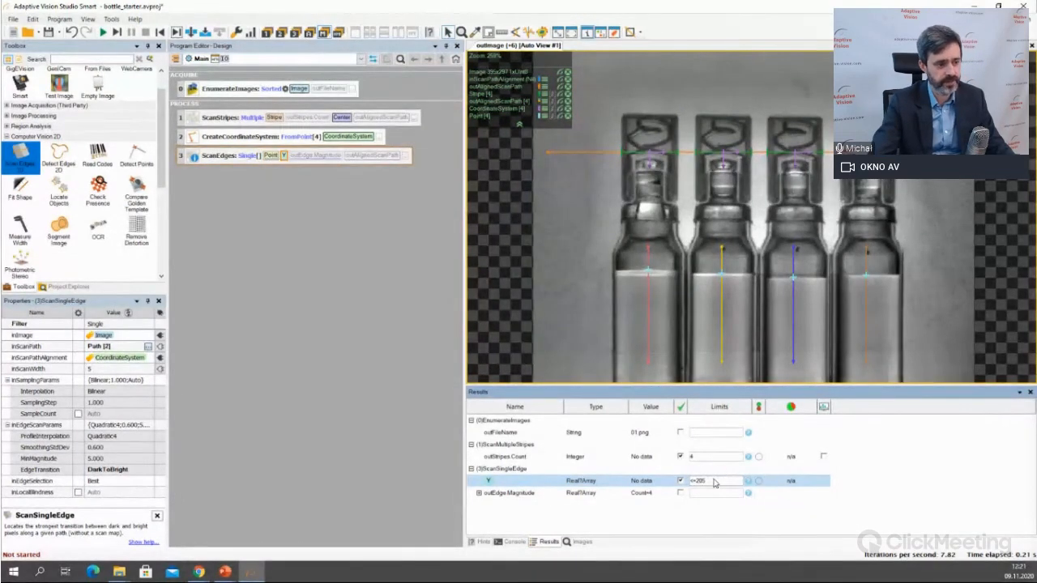
Run one iteration and expand the Y results in an enlarged results area to examine each bottle's value.
{"action": "left_click", "coordinate": [117, 31]}
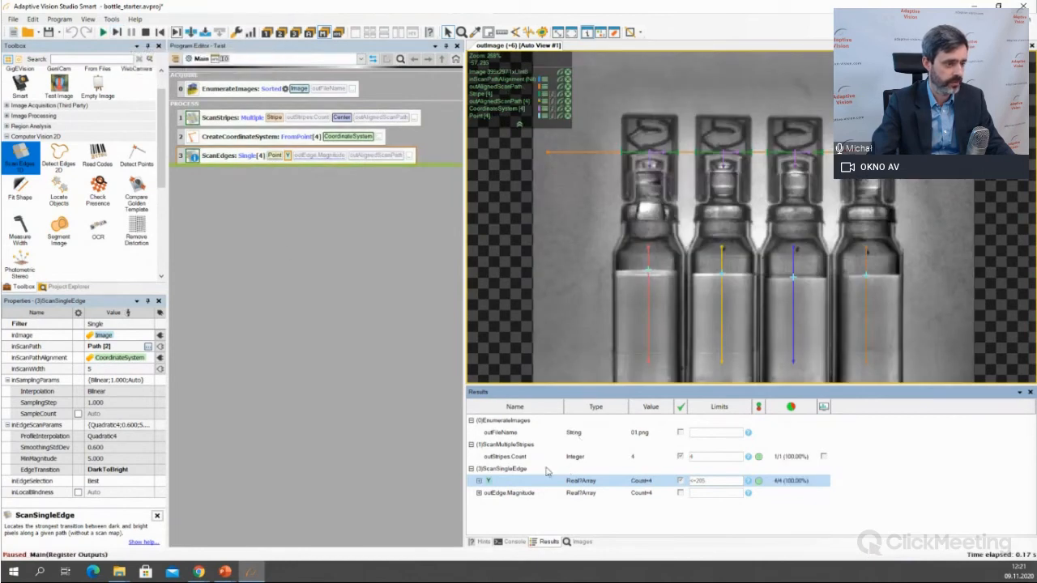
{"action": "left_click", "coordinate": [479, 481]}
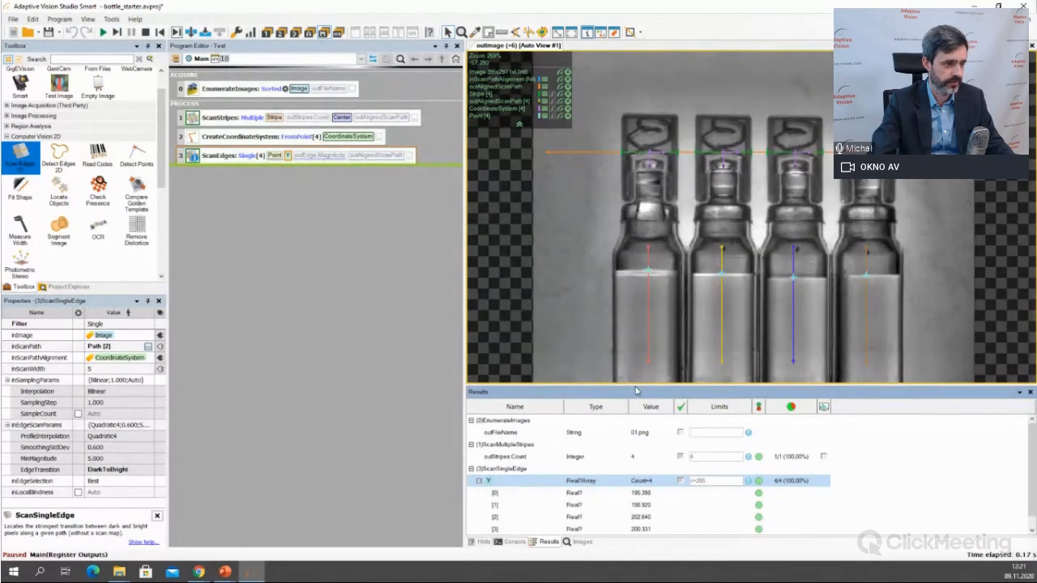
{"action": "left_click_drag", "start_coordinate": [638, 385], "coordinate": [641, 349]}
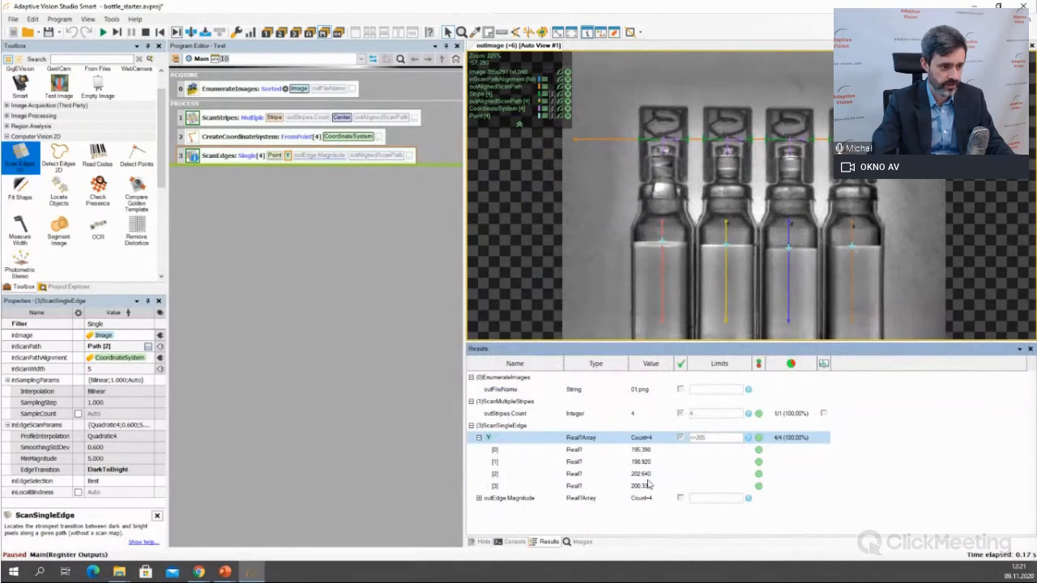
Step through the next two bottle images to examine the stripe count and Y checks, and stop the program.
{"action": "left_click", "coordinate": [117, 33]}
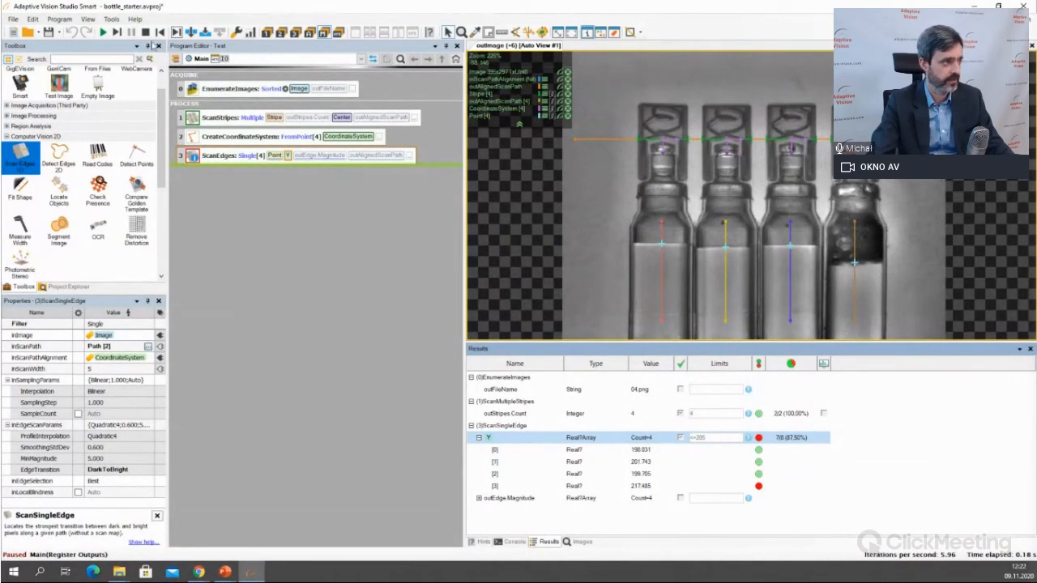
{"action": "left_click", "coordinate": [123, 31]}
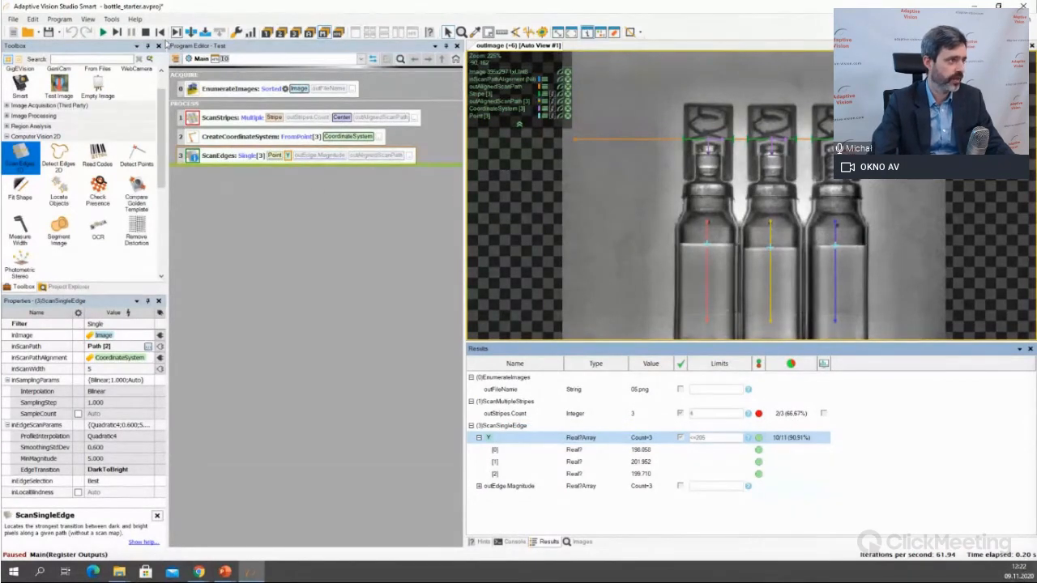
{"action": "left_click", "coordinate": [145, 32]}
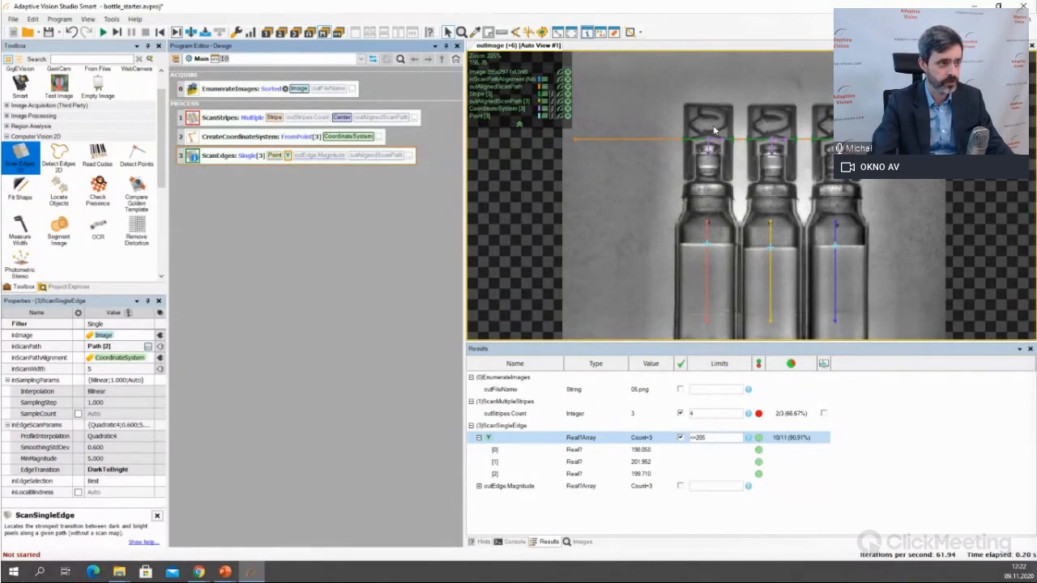
Rerun the program iteration by iteration to image 04.png to examine its Y check, and stop it.
{"action": "left_click", "coordinate": [119, 32]}
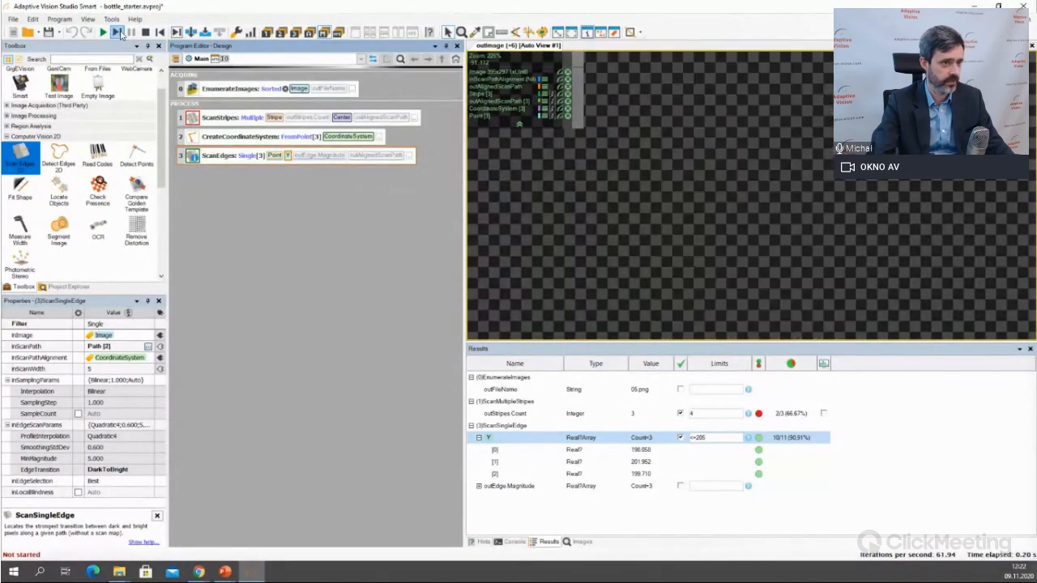
{"action": "left_click", "coordinate": [118, 32]}
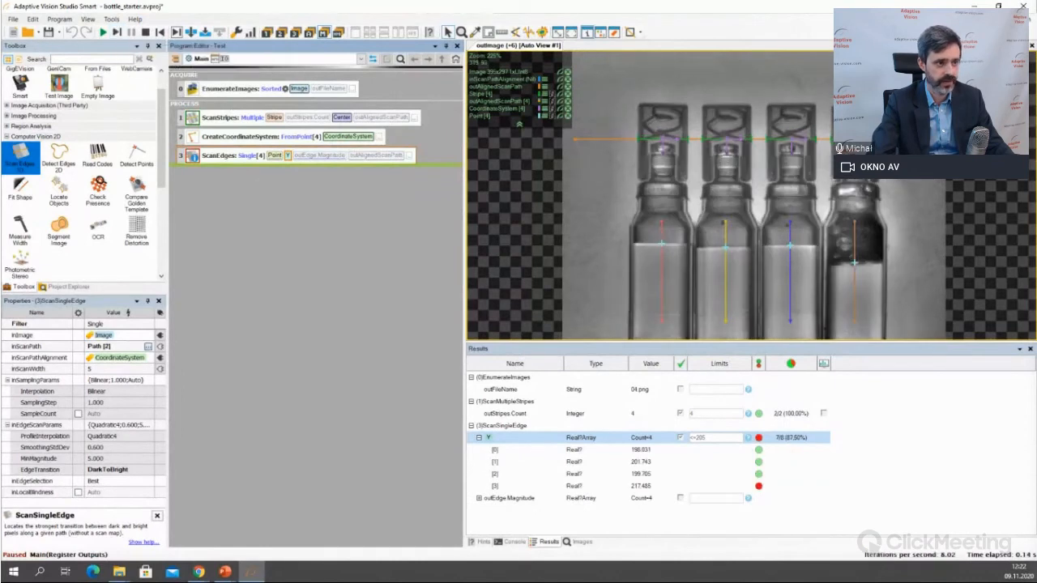
{"action": "left_click", "coordinate": [217, 175]}
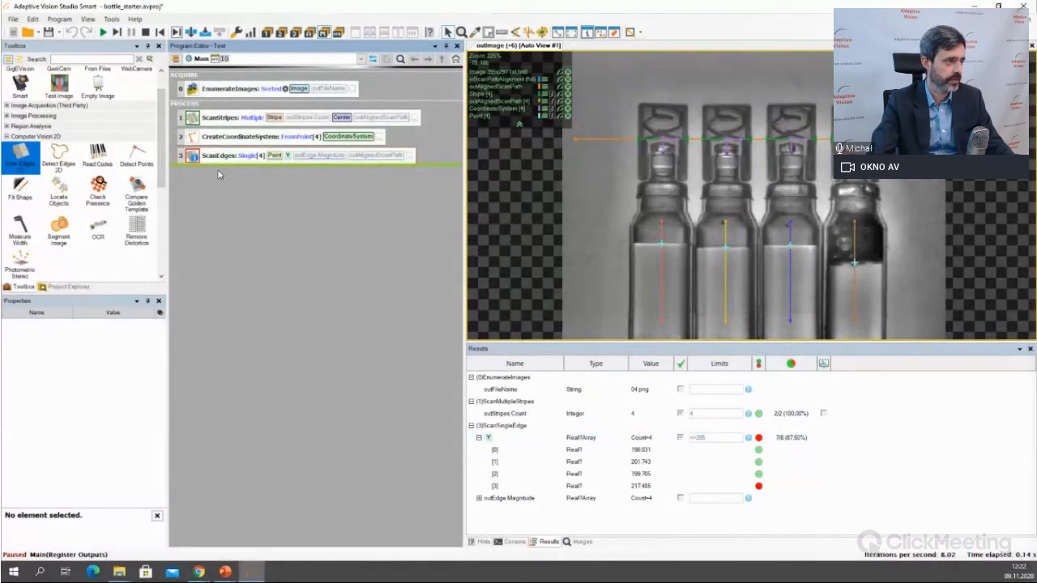
{"action": "left_click", "coordinate": [145, 32]}
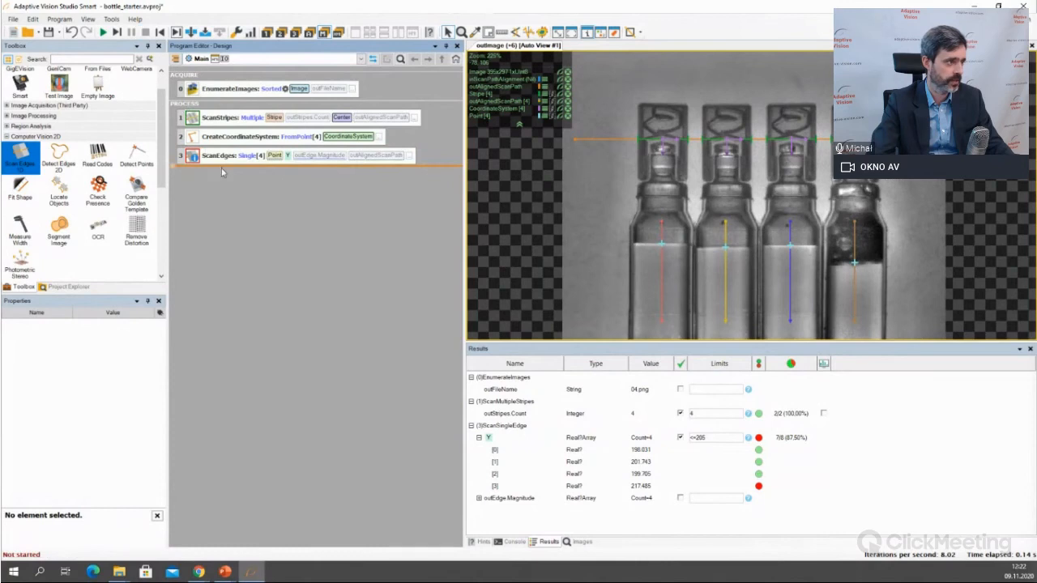
Add a LocateObjects_Edges filter below ScanEdges in its Single variant and connect its inImage input to Image.
{"action": "key", "text": "ctrl+space"}
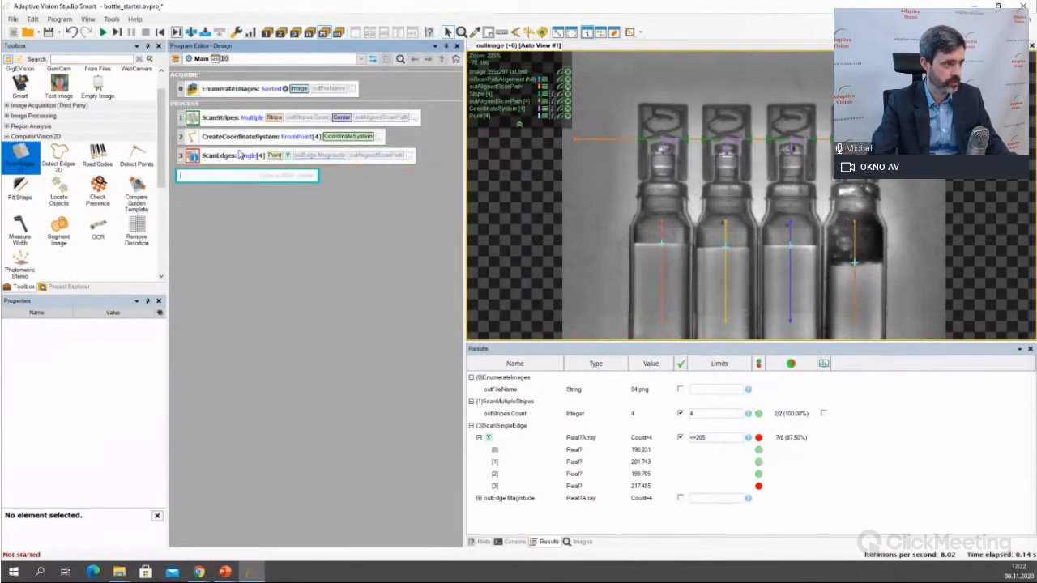
{"action": "type", "text": "Loca"}
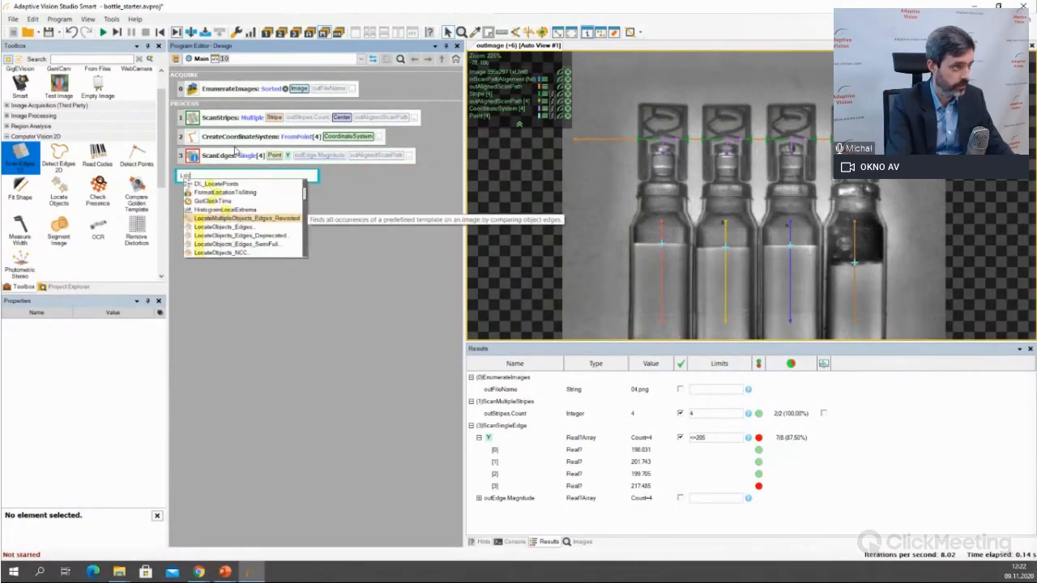
{"action": "key", "text": "Return"}
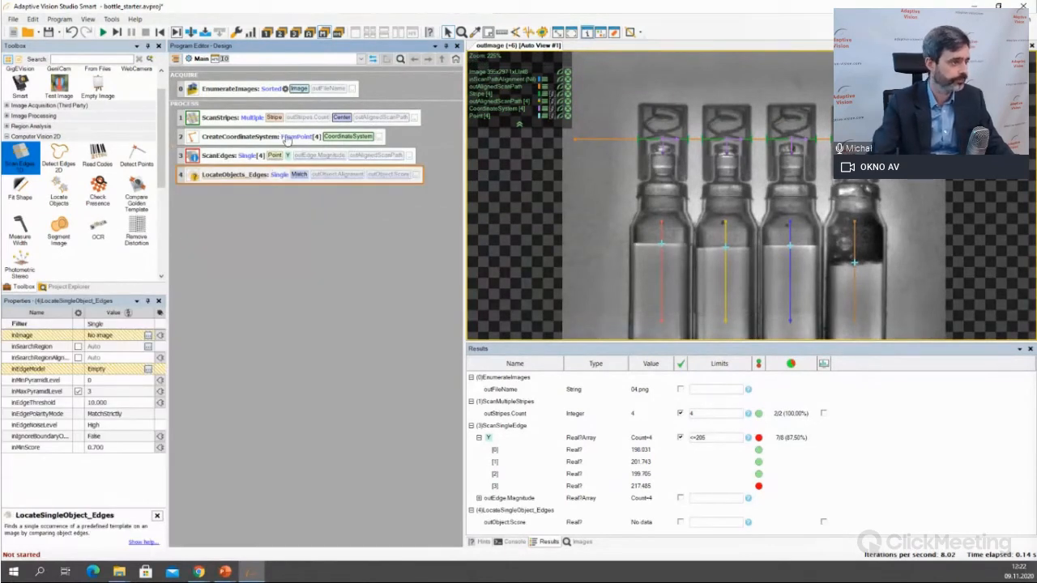
{"action": "left_click", "coordinate": [160, 336]}
{"action": "left_click", "coordinate": [160, 335]}
{"action": "left_click", "coordinate": [172, 353]}
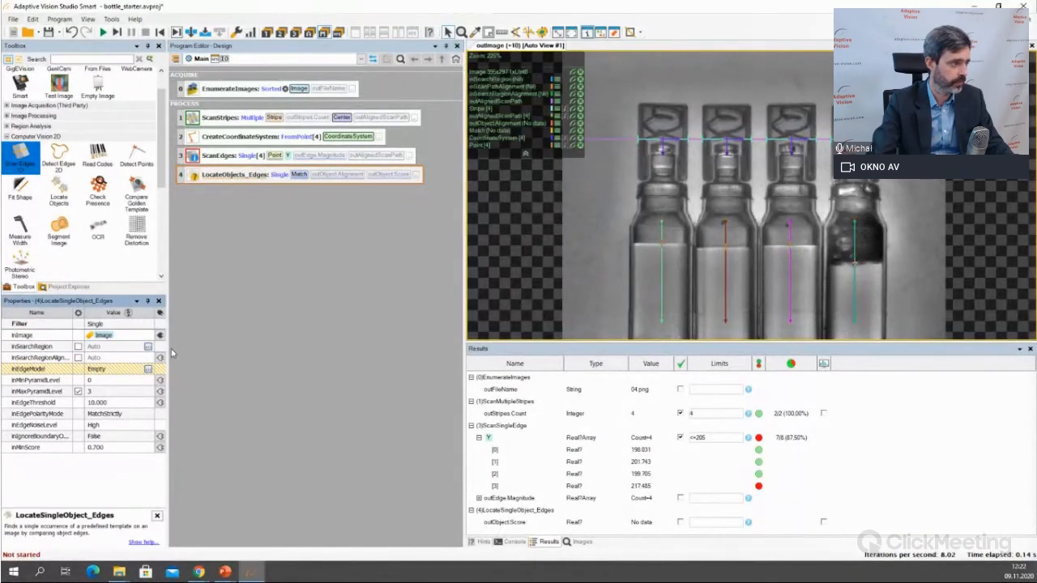
Connect the inSearchRegionAlignment input of LocateObjects_Edges to the CoordinateSystem output.
{"action": "left_click", "coordinate": [159, 357]}
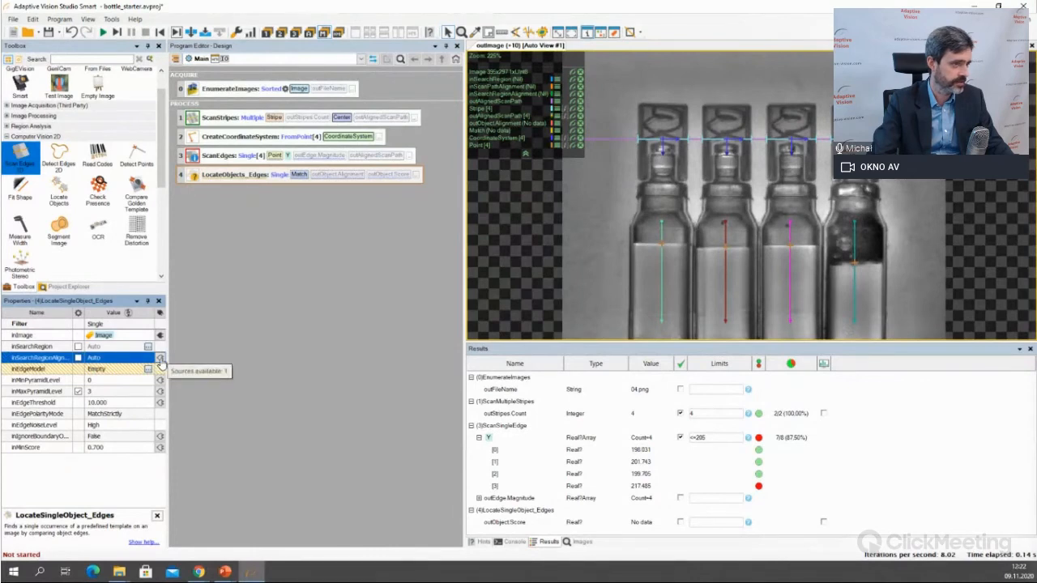
{"action": "left_click", "coordinate": [160, 359]}
{"action": "left_click", "coordinate": [173, 371]}
{"action": "left_click", "coordinate": [152, 370]}
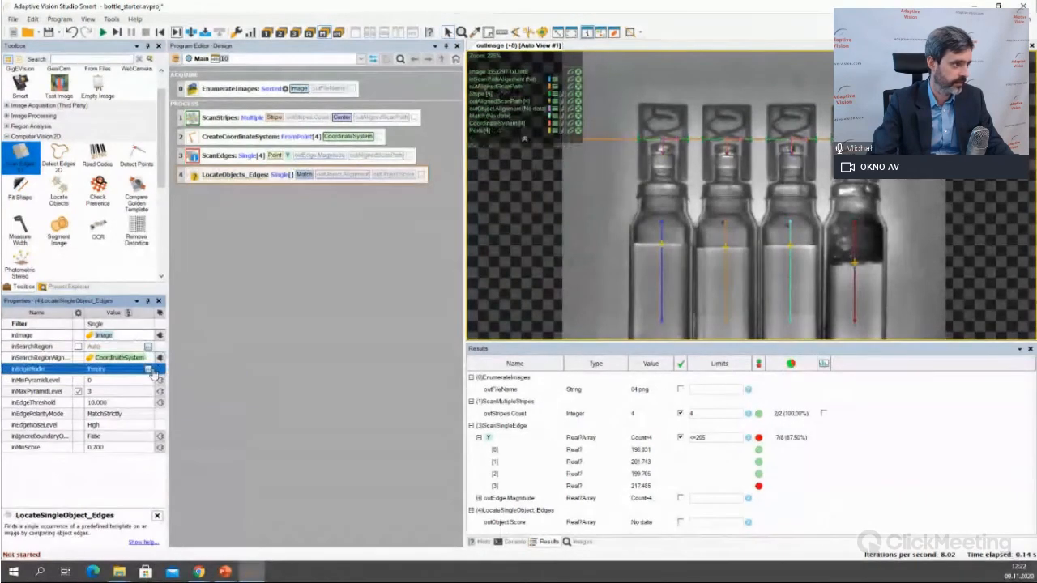
{"action": "left_click", "coordinate": [149, 370]}
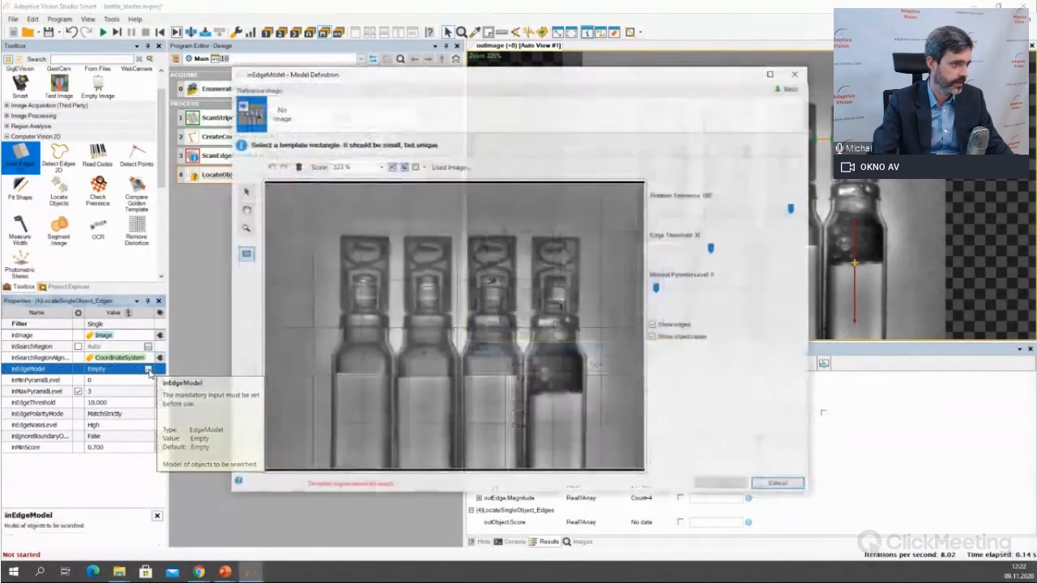
{"action": "left_click", "coordinate": [777, 483]}
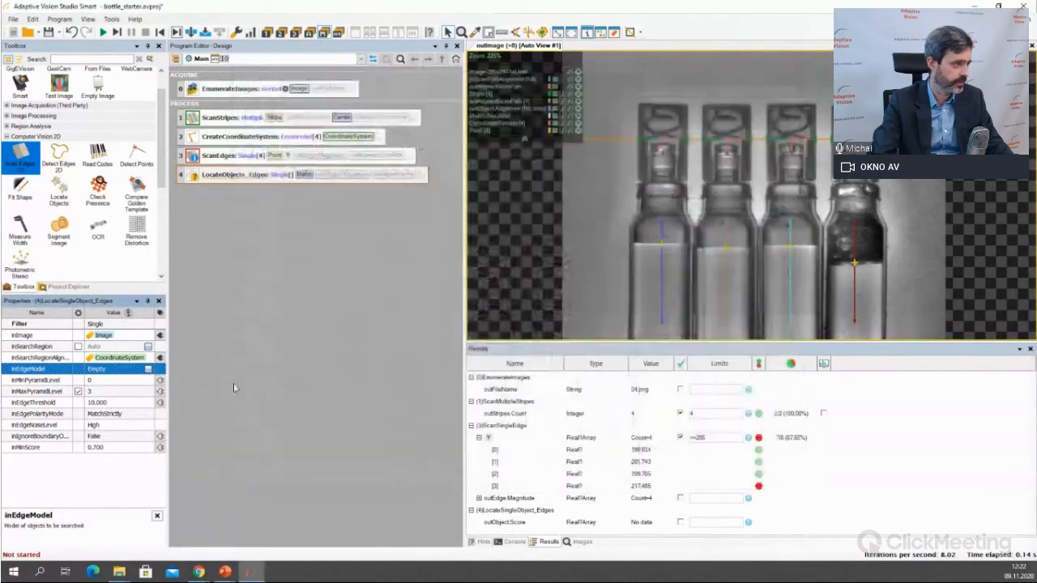
Define inSearchRegion as a rectangle around the cap of the first bottle, relative to inSearchRegionAlignment.
{"action": "left_click", "coordinate": [148, 347]}
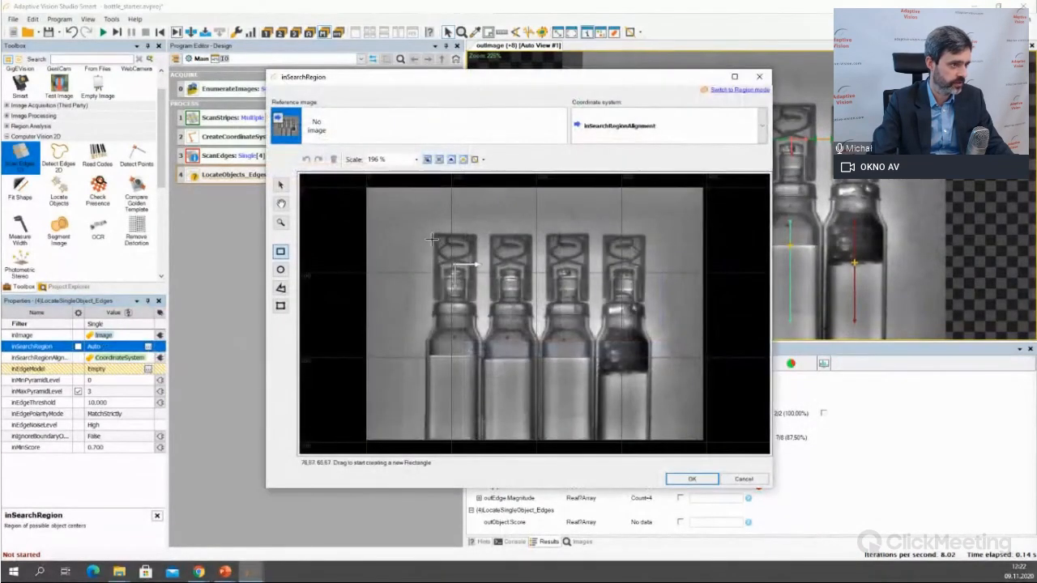
{"action": "left_click_drag", "start_coordinate": [432, 237], "coordinate": [474, 260]}
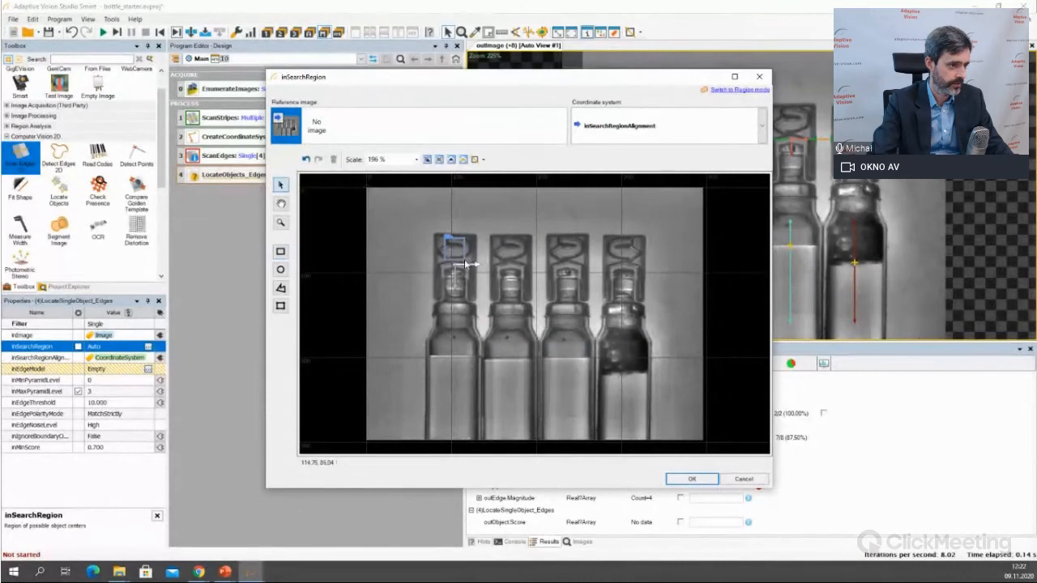
{"action": "left_click", "coordinate": [687, 479]}
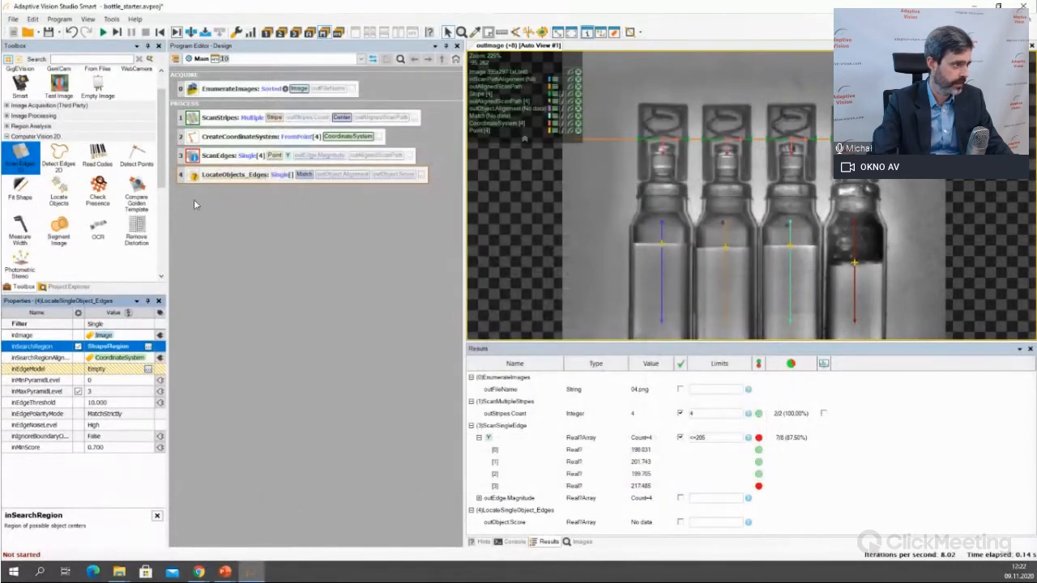
Define inEdgeModel with a template rectangle around the upper cap of the first bottle.
{"action": "left_click", "coordinate": [148, 369]}
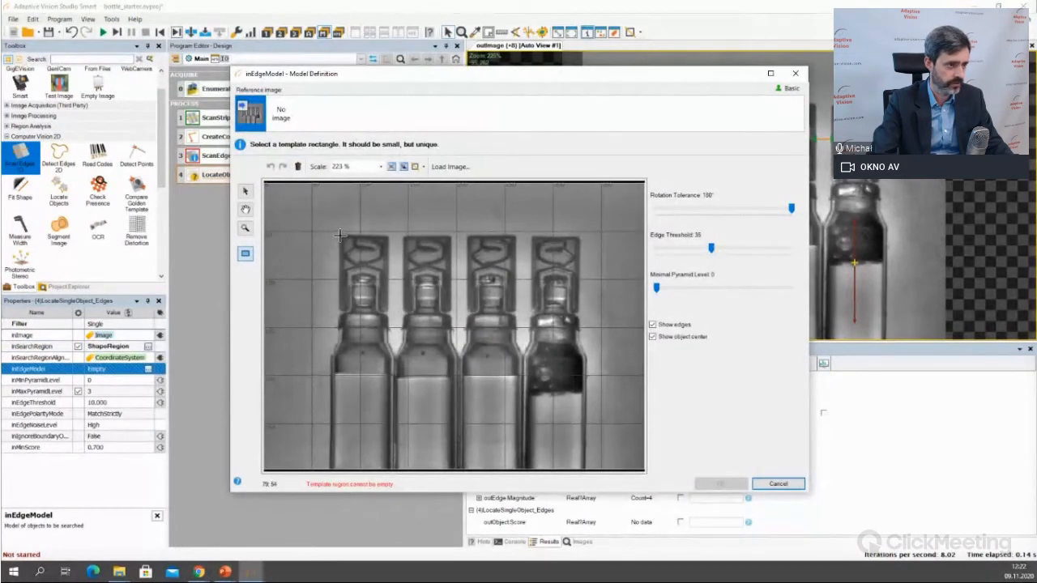
{"action": "left_click_drag", "start_coordinate": [339, 235], "coordinate": [387, 271]}
{"action": "left_click", "coordinate": [721, 483]}
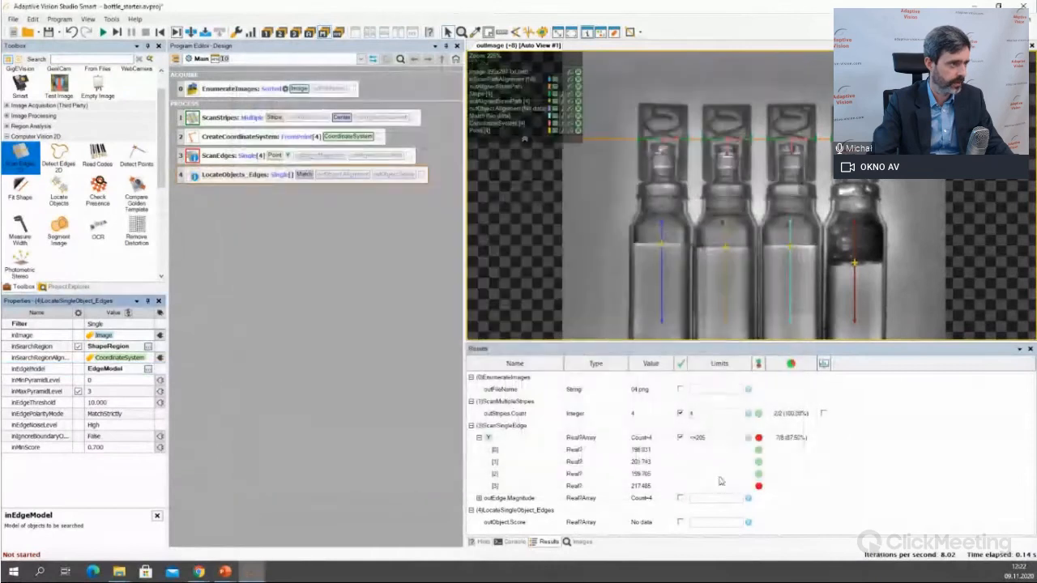
Run one iteration, dismiss the model error, and set inMaxPyramidLevel of LocateObjects_Edges to Auto.
{"action": "left_click", "coordinate": [115, 32]}
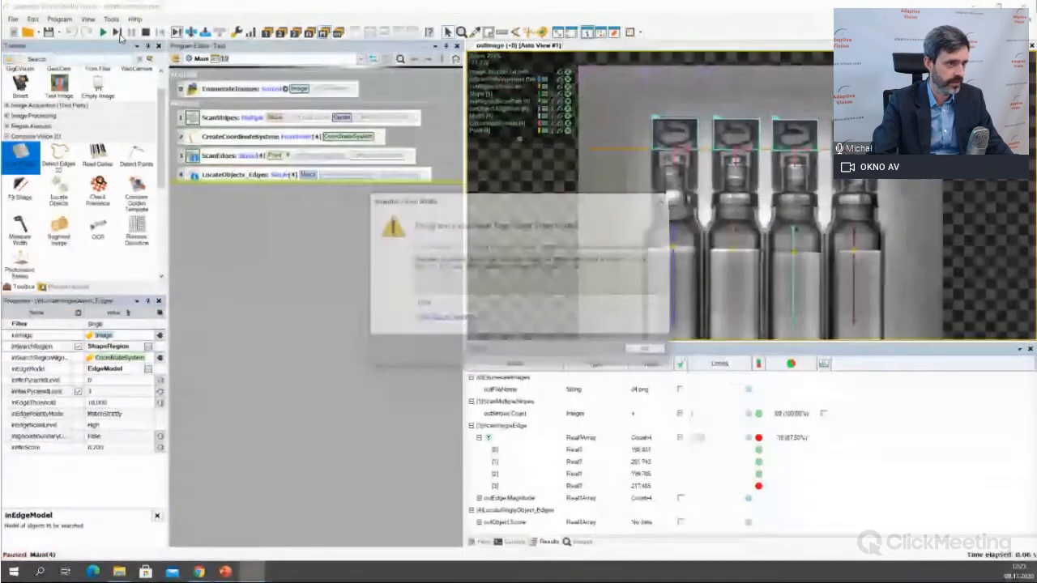
{"action": "left_click", "coordinate": [646, 350]}
{"action": "left_click", "coordinate": [81, 392]}
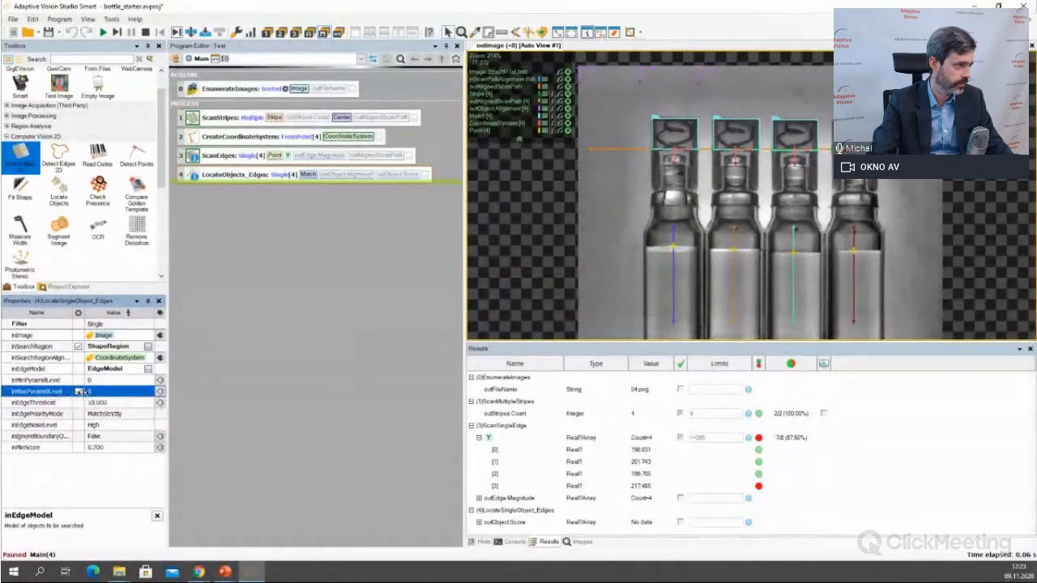
{"action": "left_click", "coordinate": [78, 391]}
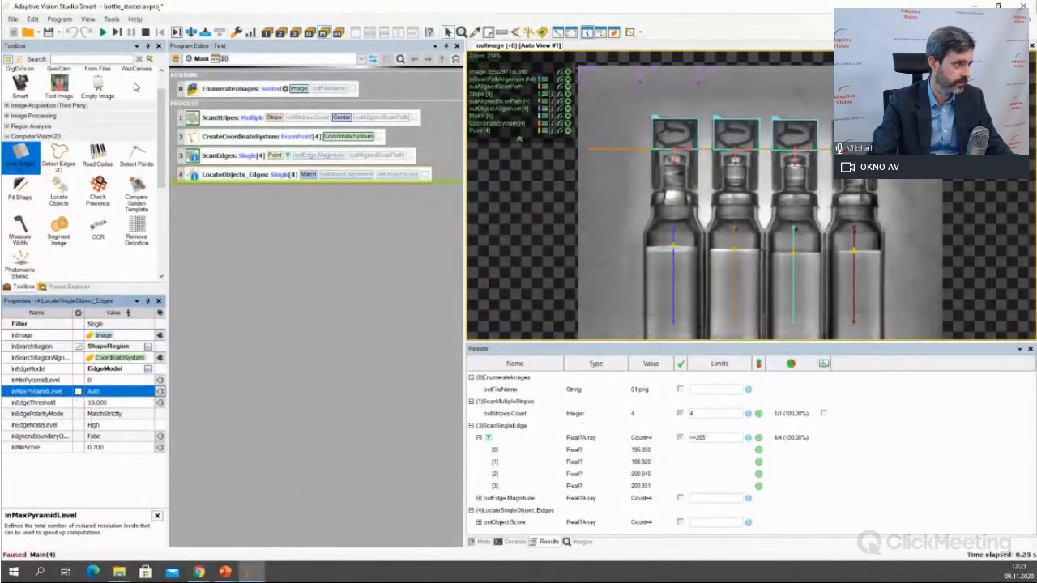
Step through the bottle images to examine the cap matches on each bottle, and stop the program.
{"action": "left_click", "coordinate": [119, 32]}
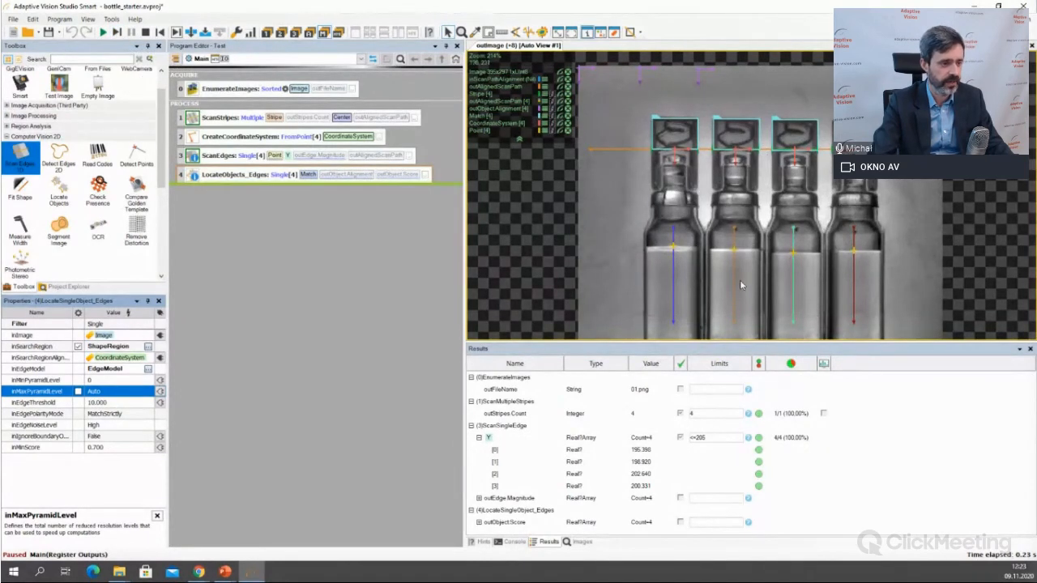
{"action": "left_click", "coordinate": [119, 33]}
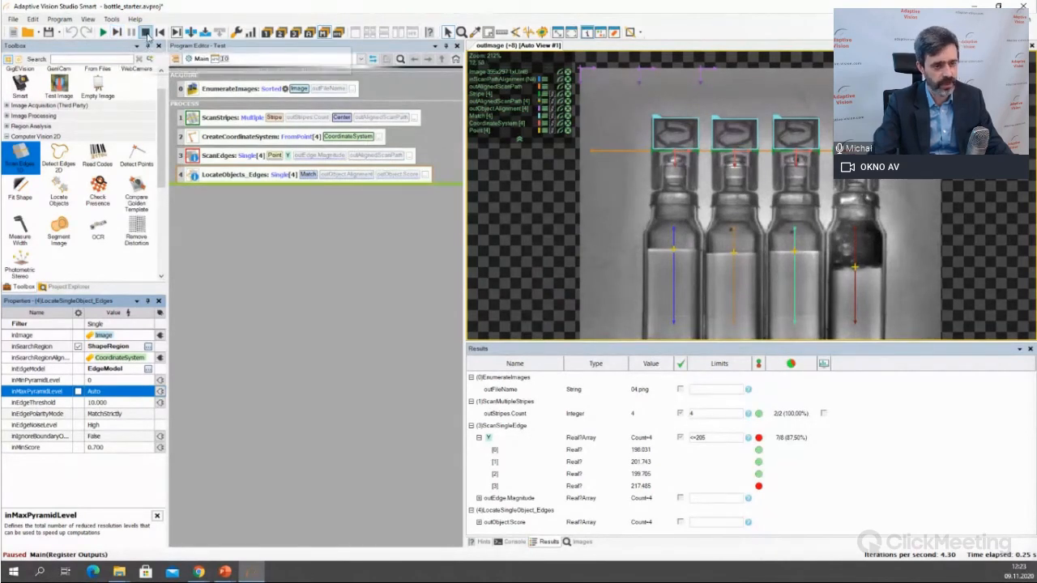
{"action": "left_click", "coordinate": [145, 32]}
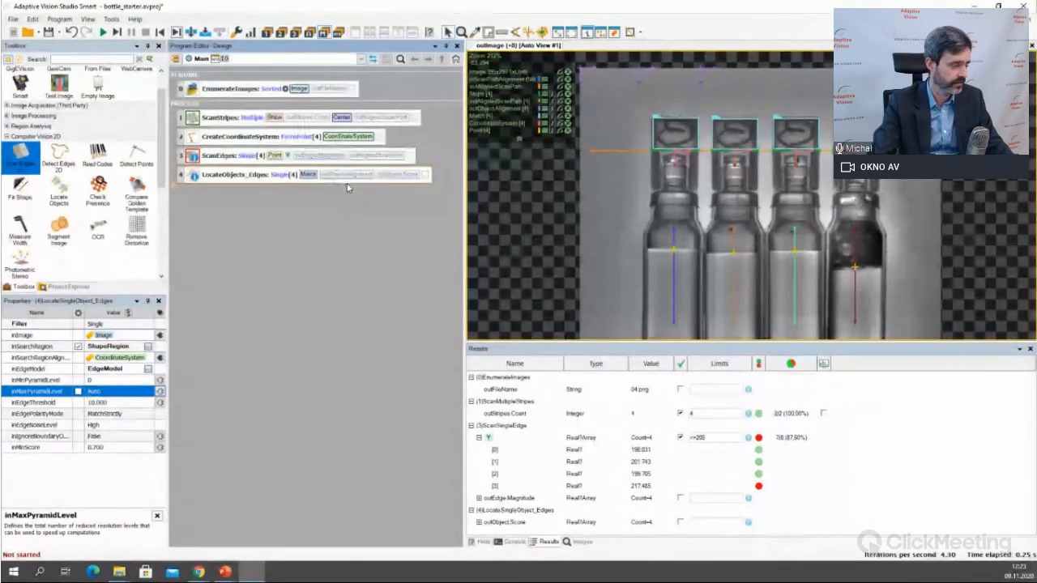
Enable result checking for the Match output of LocateObjects_Edges with the limit <> Nil.
{"action": "right_click", "coordinate": [309, 175]}
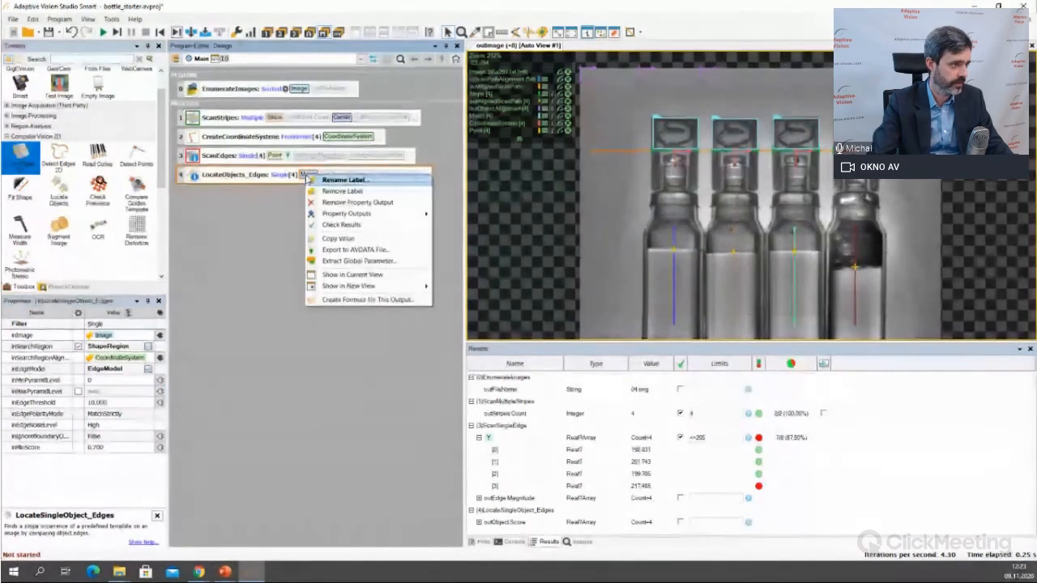
{"action": "left_click", "coordinate": [347, 228]}
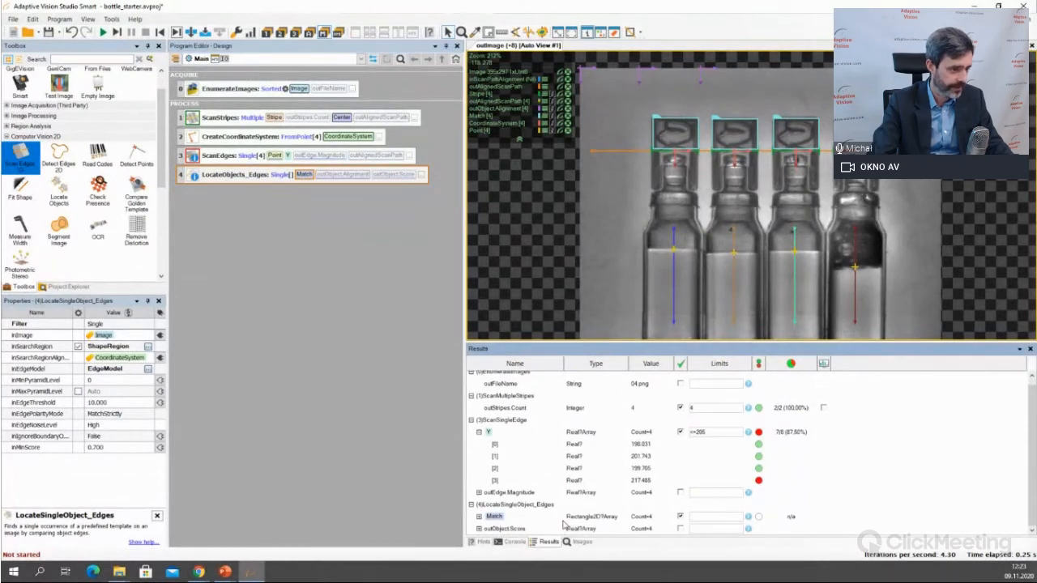
{"action": "left_click", "coordinate": [708, 518]}
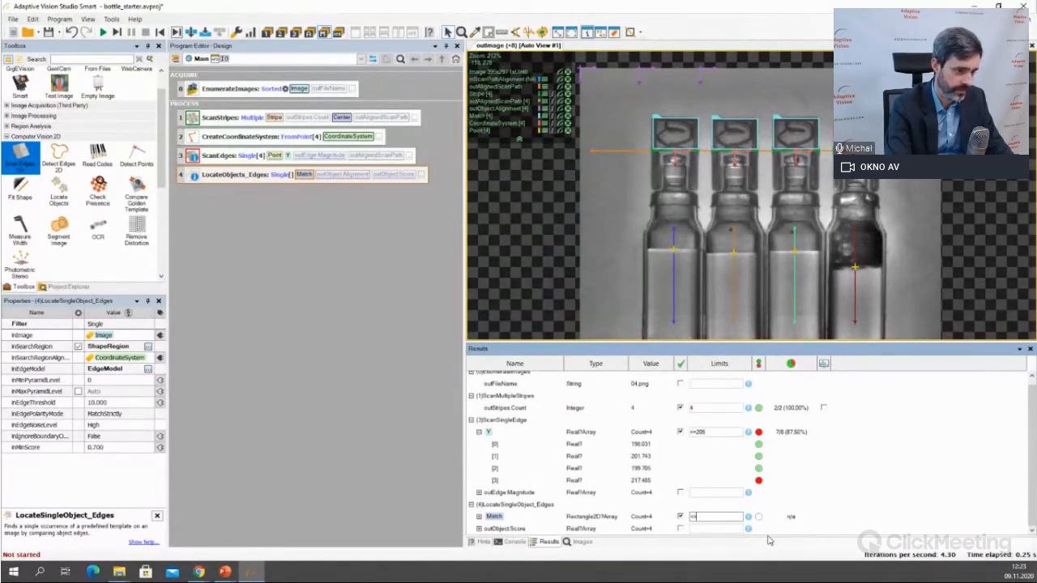
{"action": "type", "text": "<> Nil"}
{"action": "key", "text": "Return"}
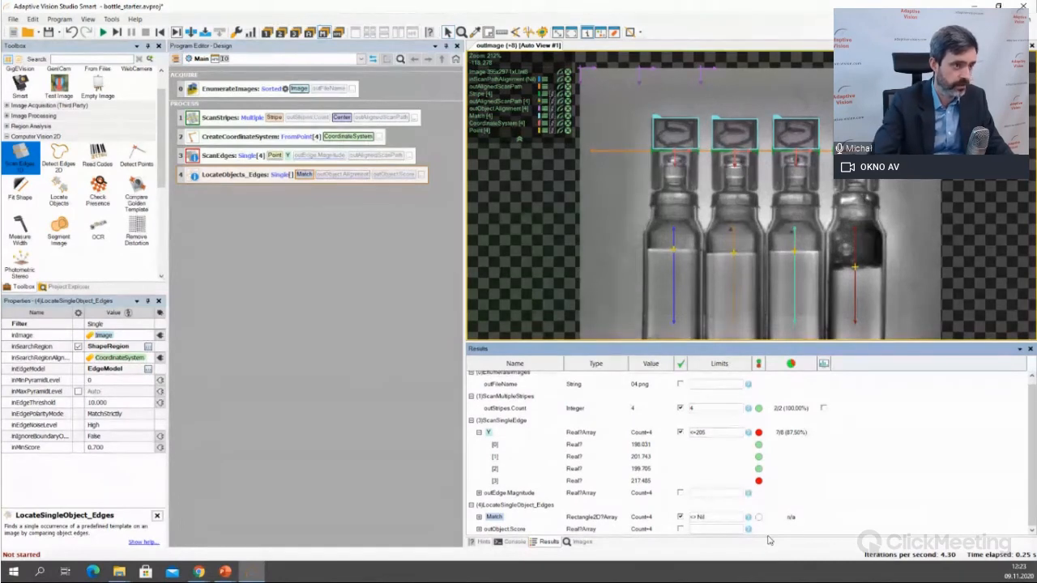
Run the program, lower inMinScore of LocateObjects_Edges, and run another iteration to check the Match results.
{"action": "left_click", "coordinate": [117, 33]}
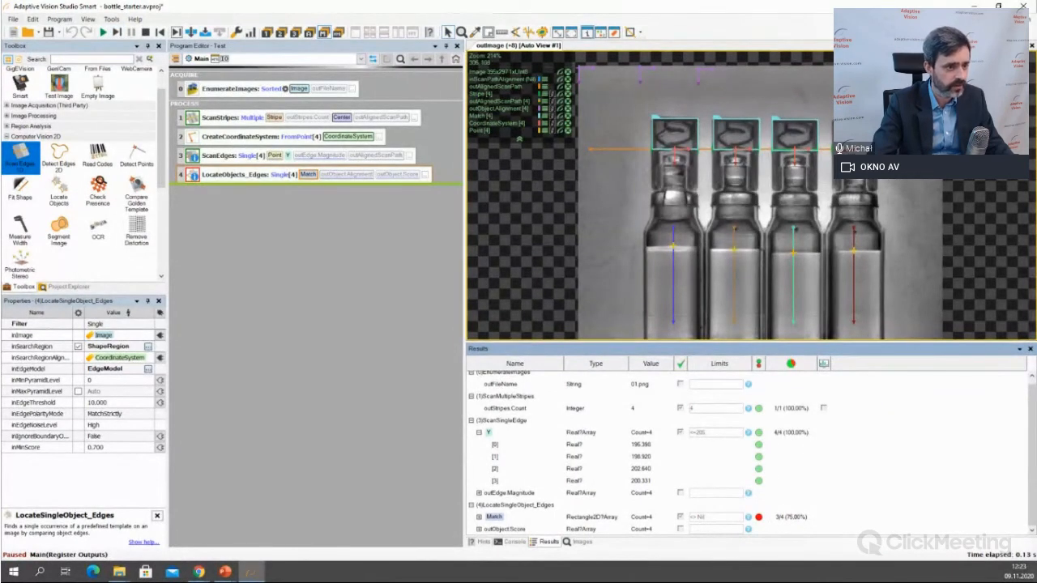
{"action": "left_click", "coordinate": [250, 176]}
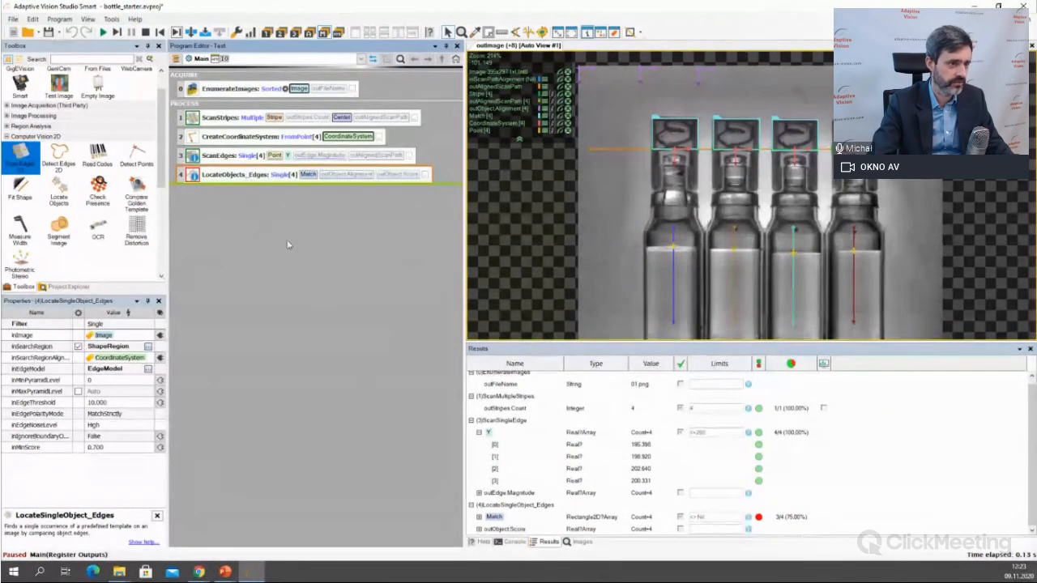
{"action": "left_click", "coordinate": [124, 448]}
{"action": "left_click_drag", "start_coordinate": [142, 448], "coordinate": [135, 448]}
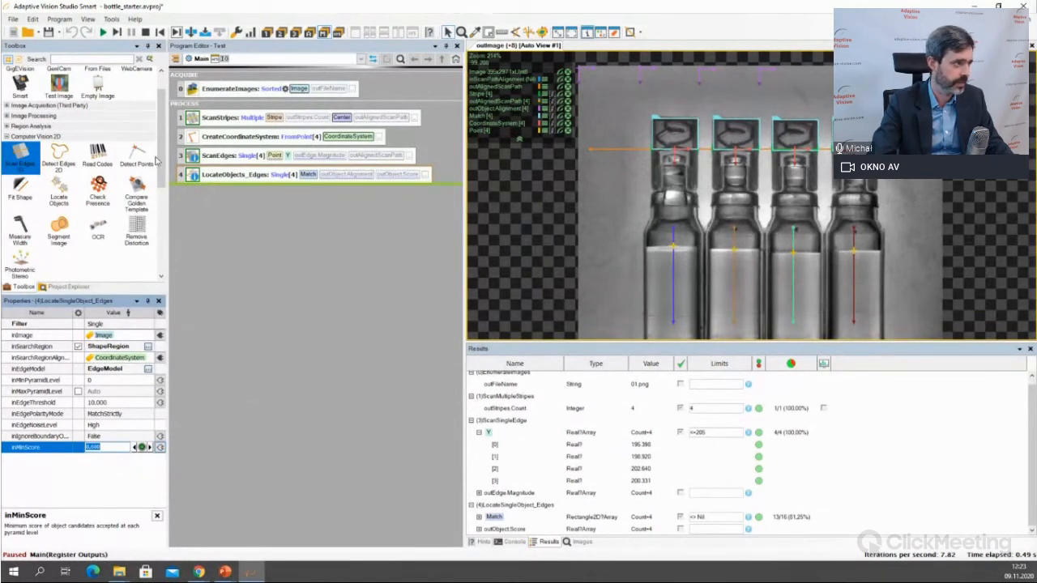
{"action": "left_click", "coordinate": [117, 33]}
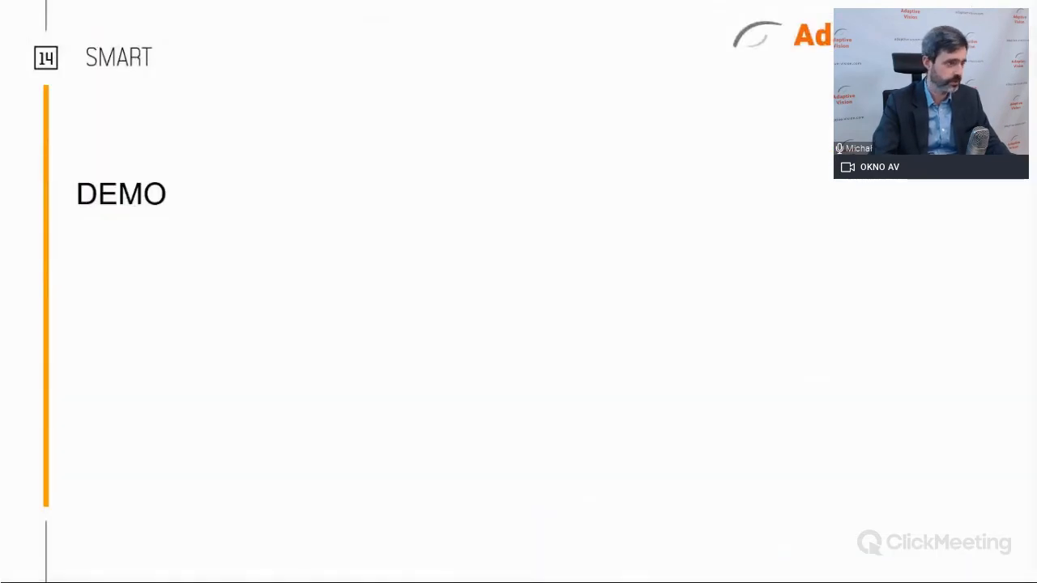
{"action": "key", "text": "Right"}
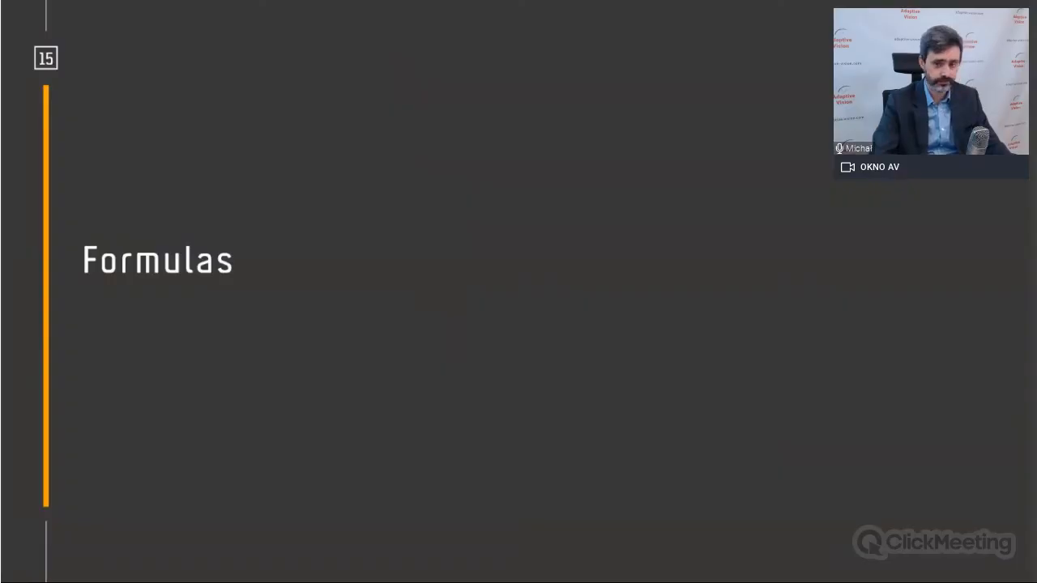